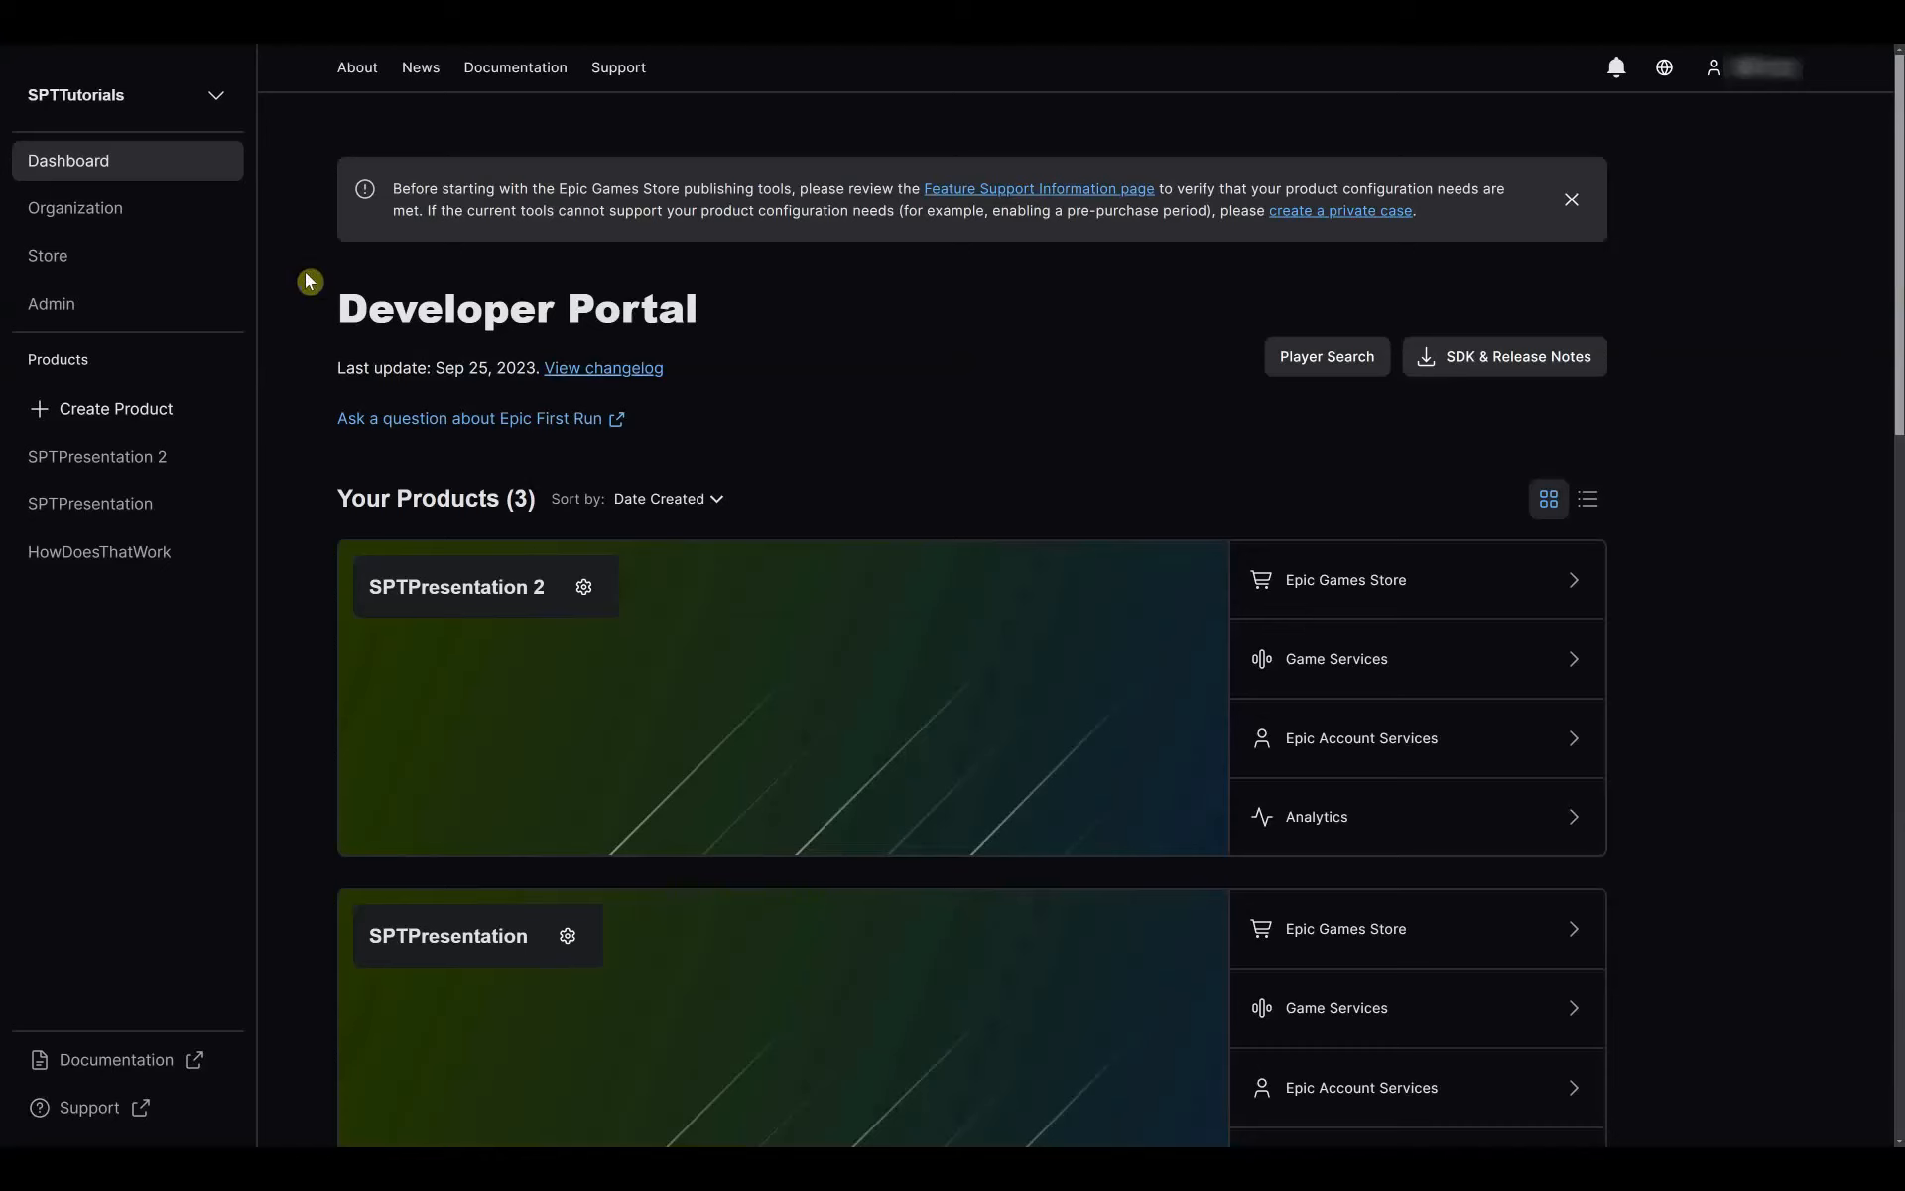
Open the Regions and ratings configuration for SPTPresentation 2 in its Epic Games Store settings, Dev sandbox.
{"action": "left_click", "coordinate": [127, 453]}
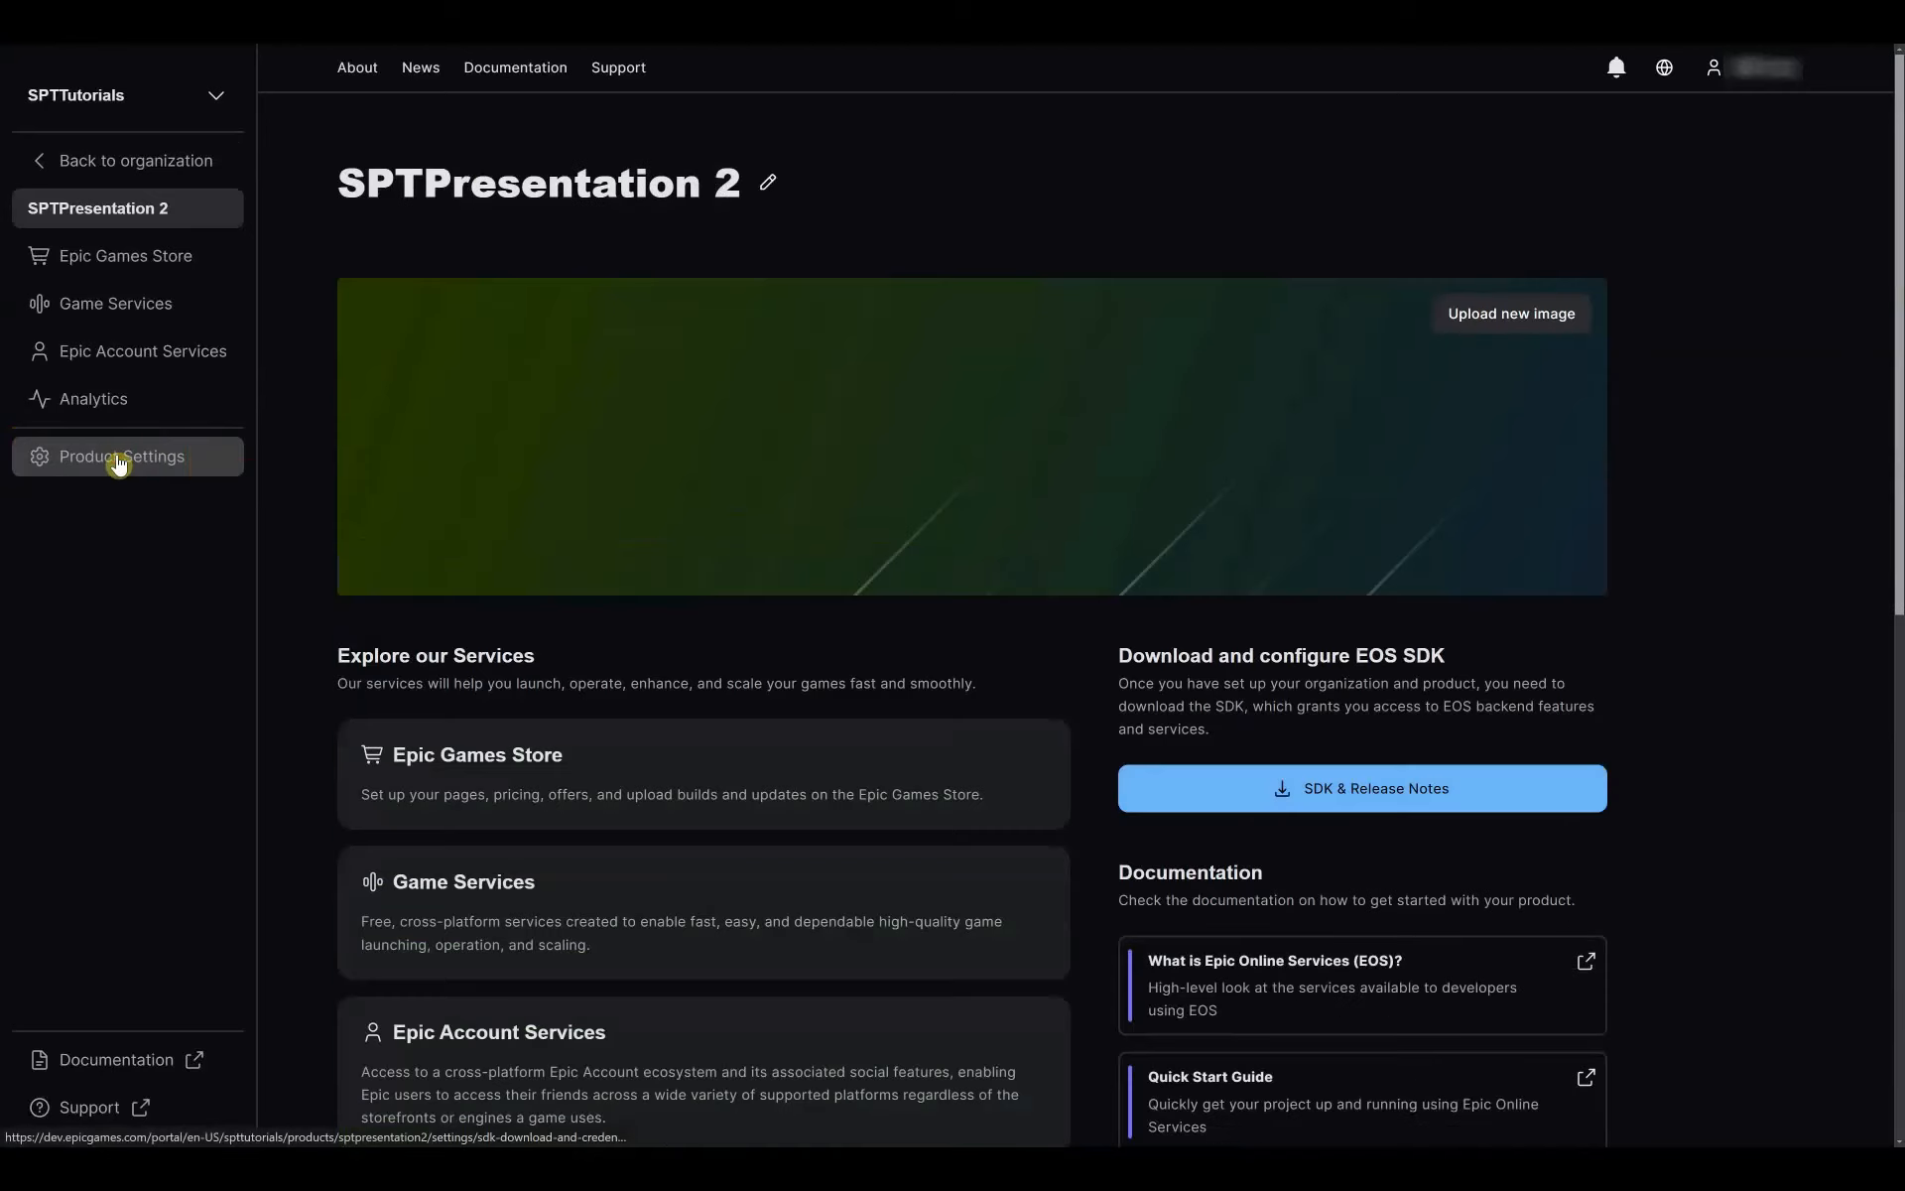
{"action": "left_click", "coordinate": [118, 260]}
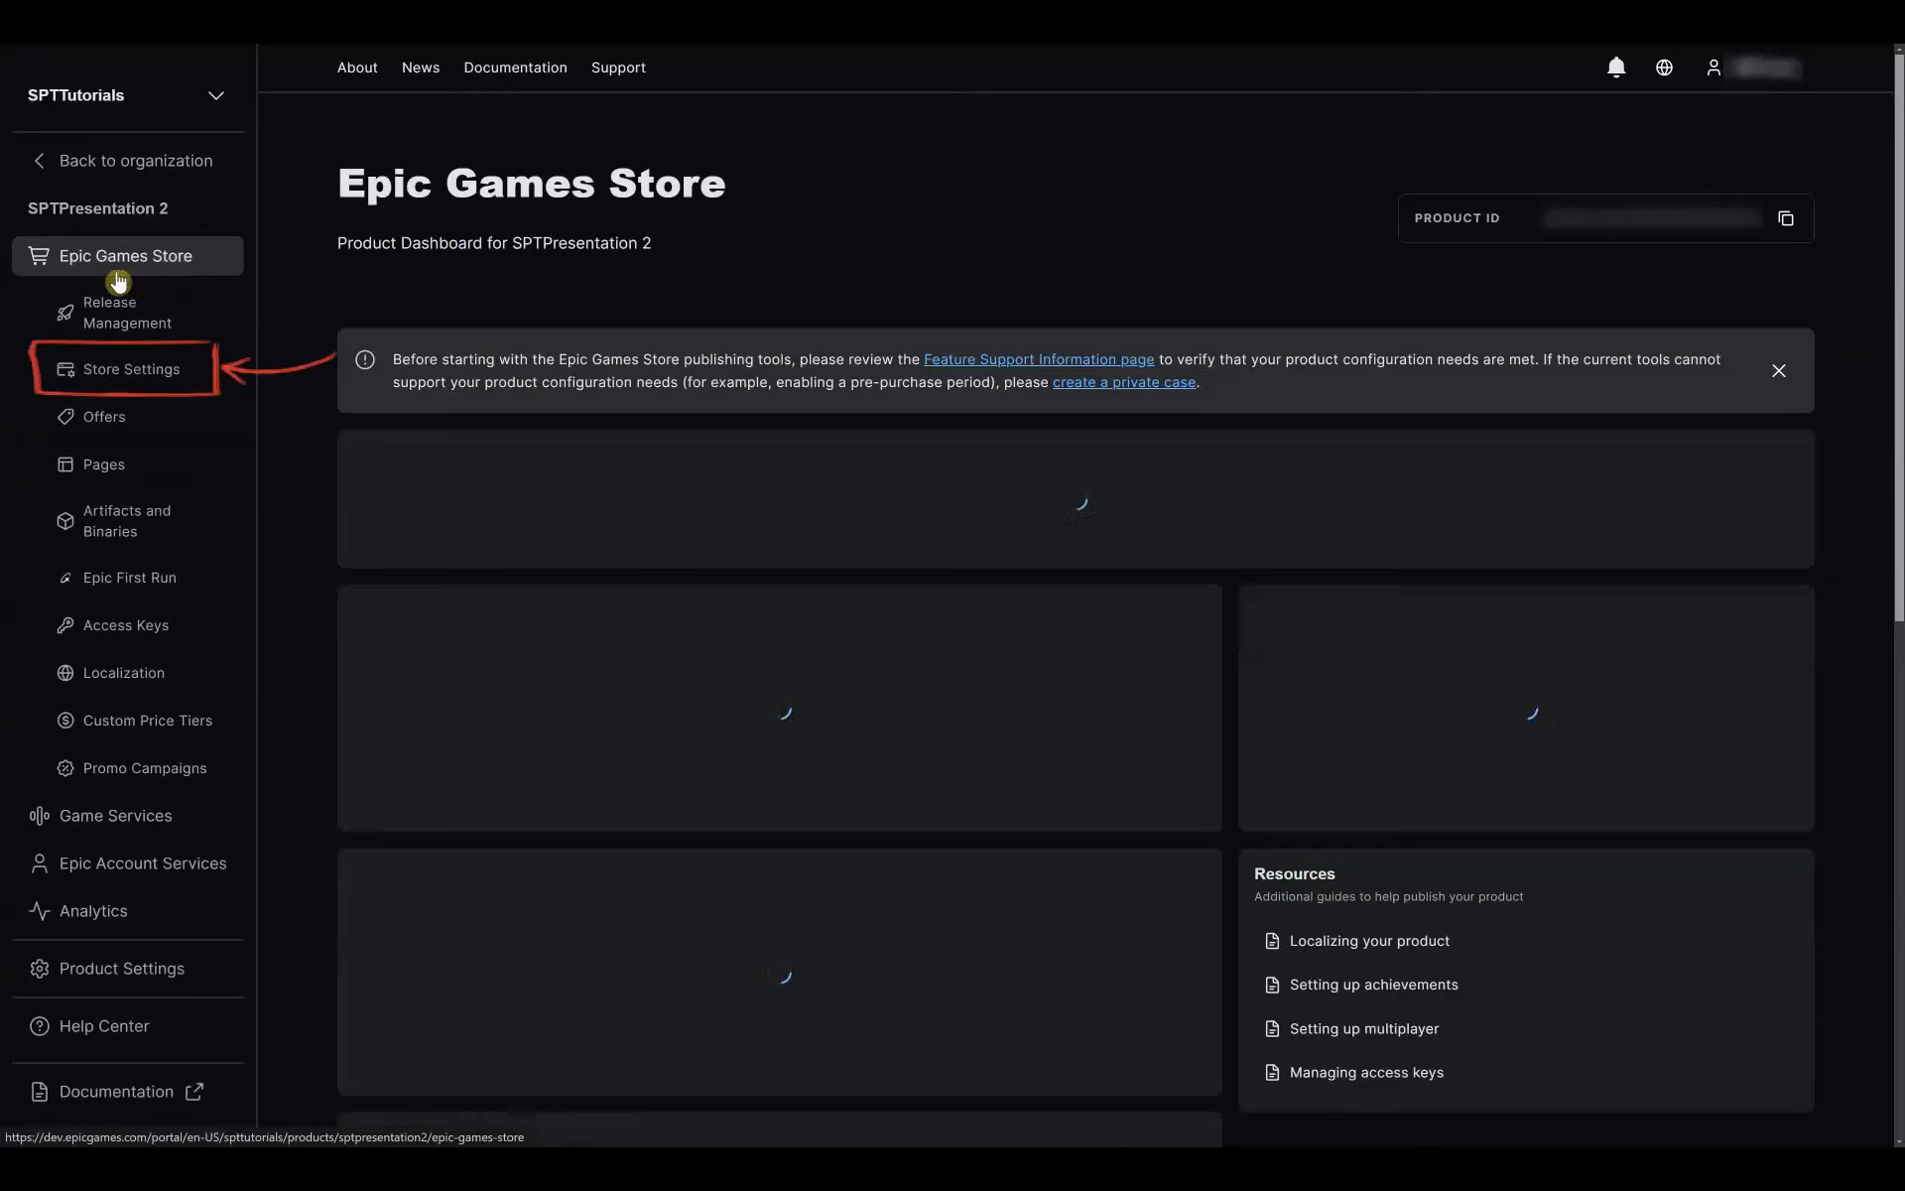
{"action": "left_click", "coordinate": [135, 375]}
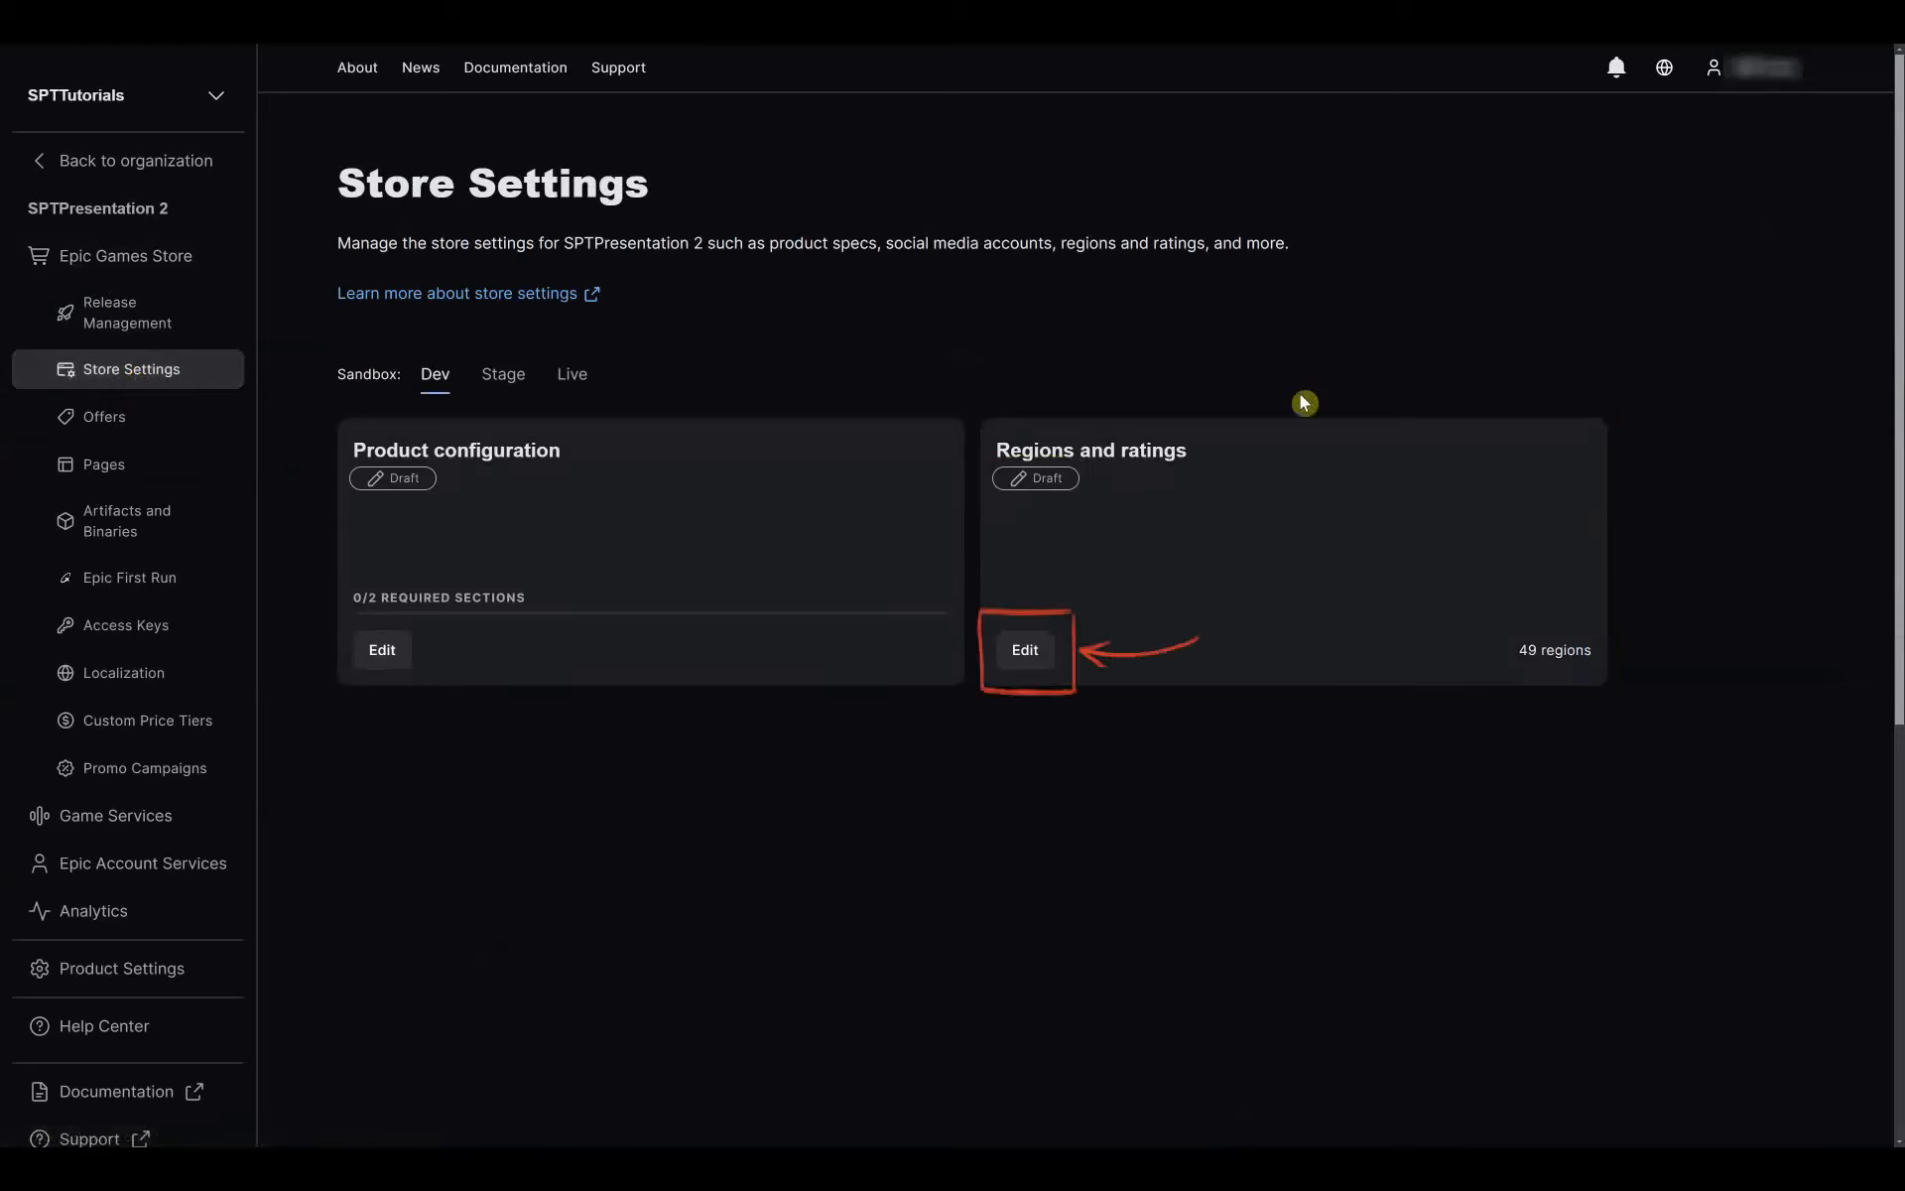
{"action": "left_click", "coordinate": [1025, 650]}
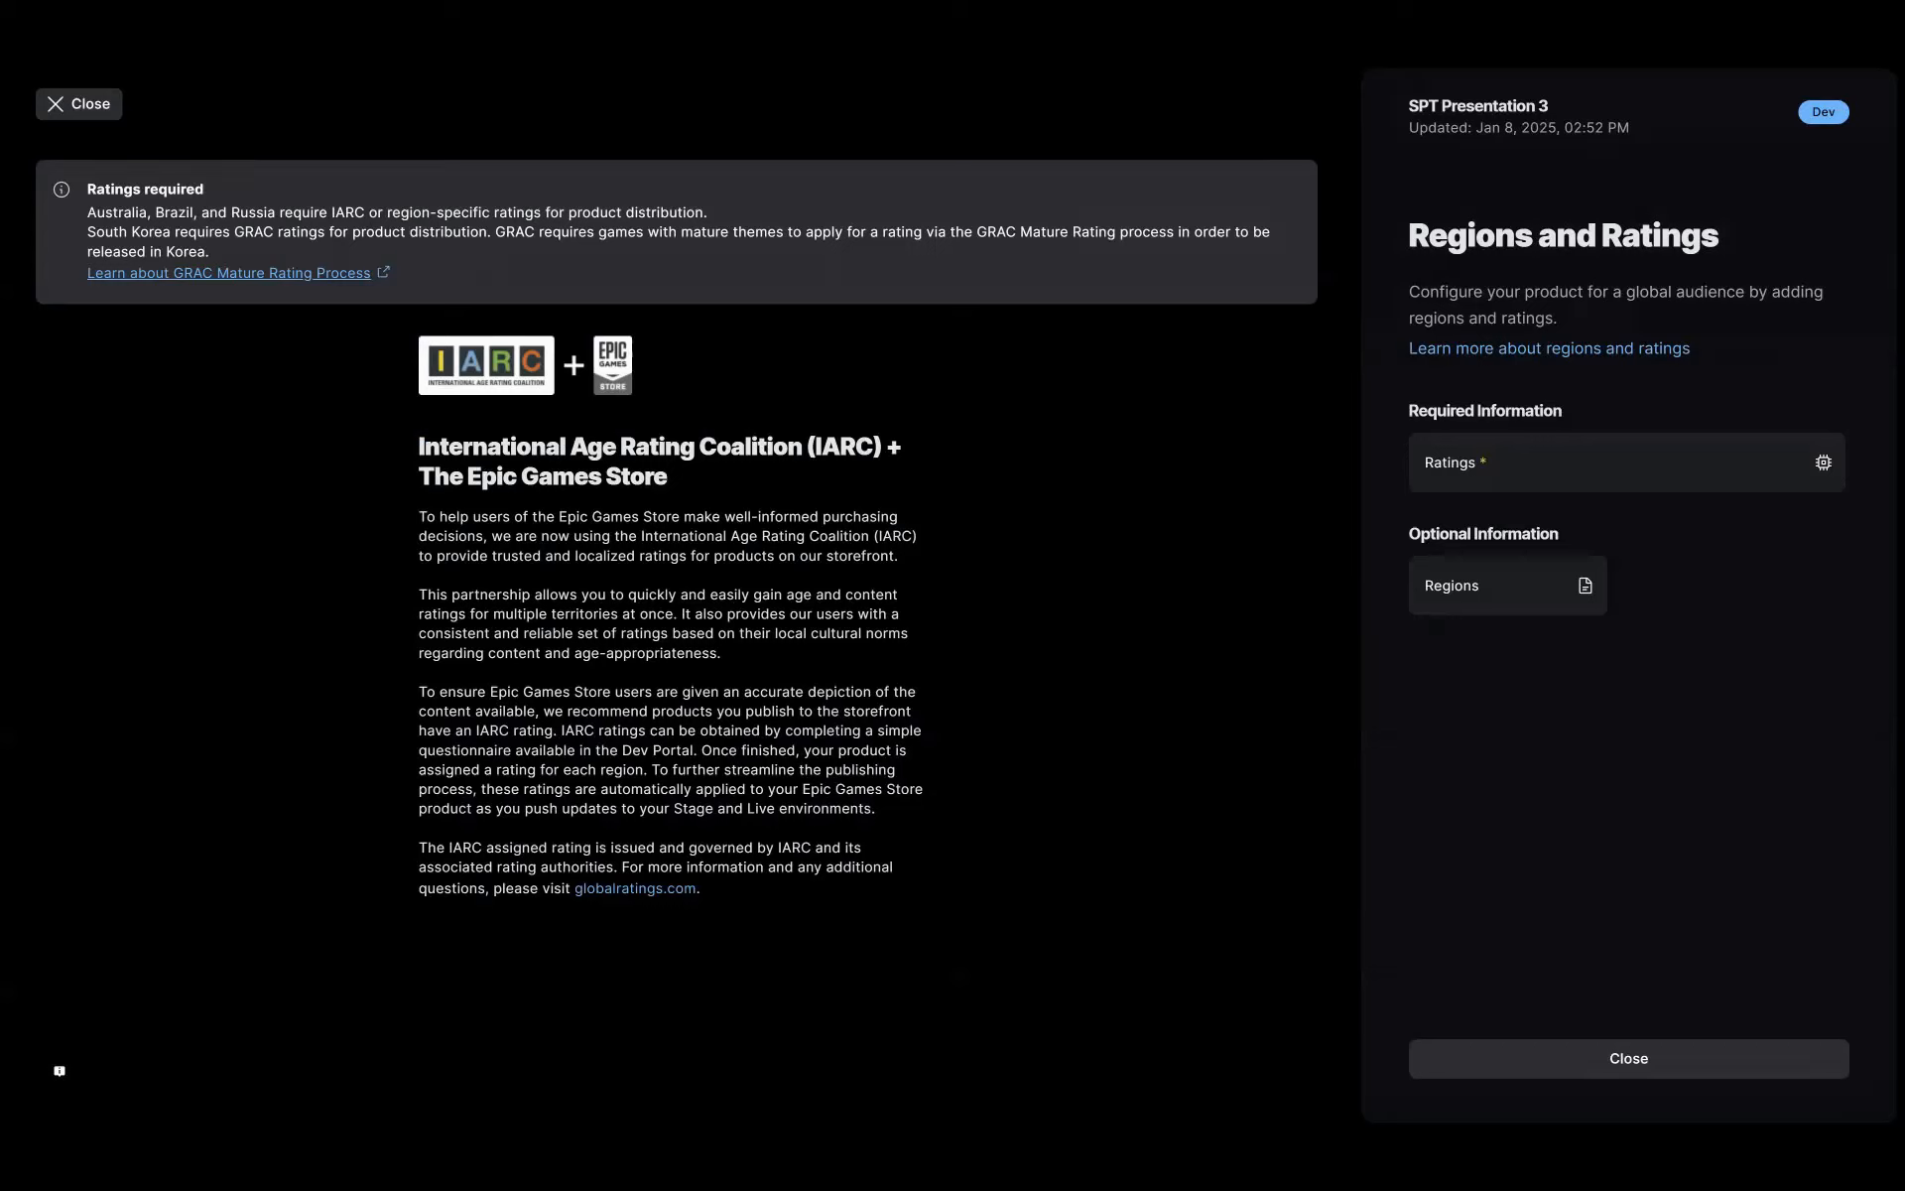
Go through the product ratings setup guide, answering No to already having an IARC certificate and No to getting IARC ratings by questionnaire.
{"action": "left_click", "coordinate": [1620, 458]}
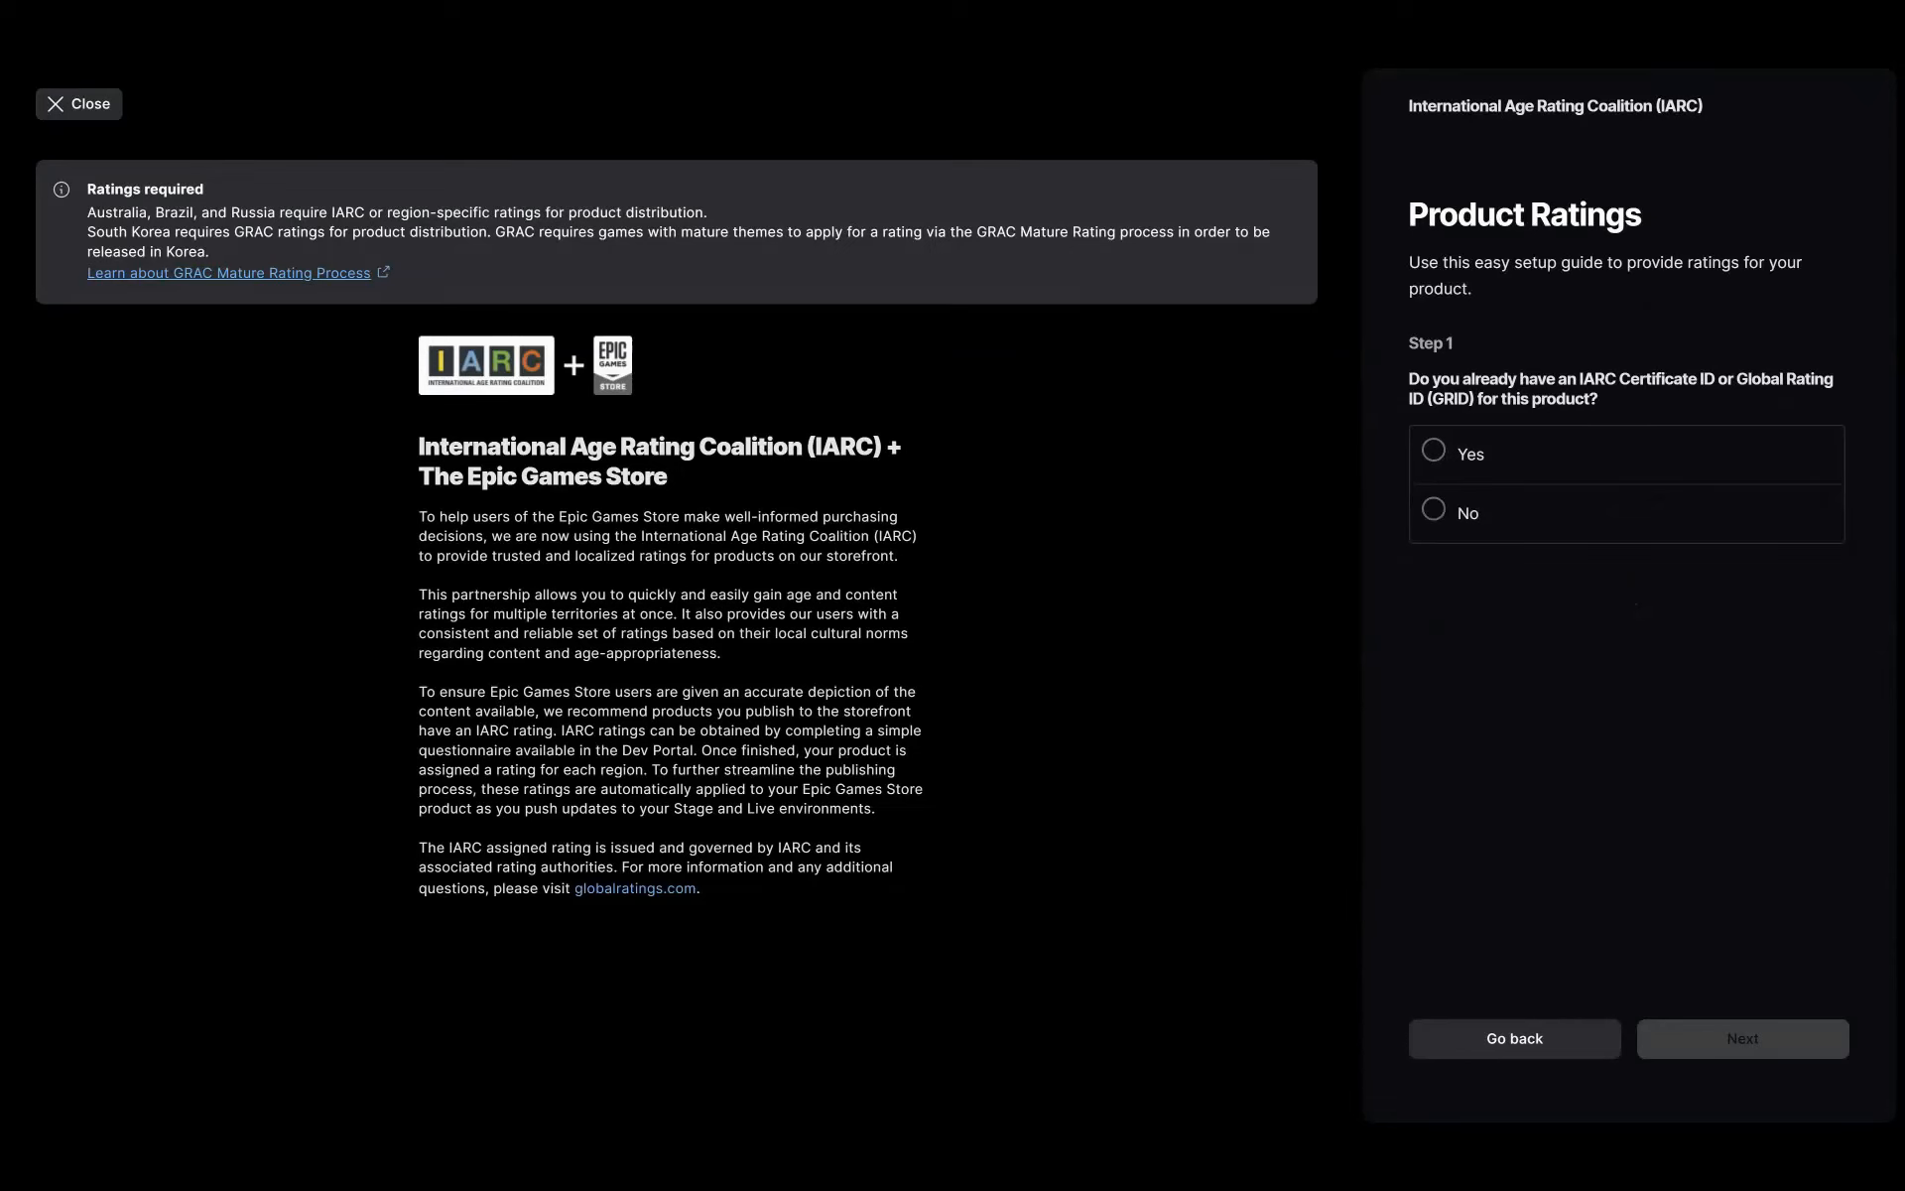
{"action": "left_click", "coordinate": [1465, 512]}
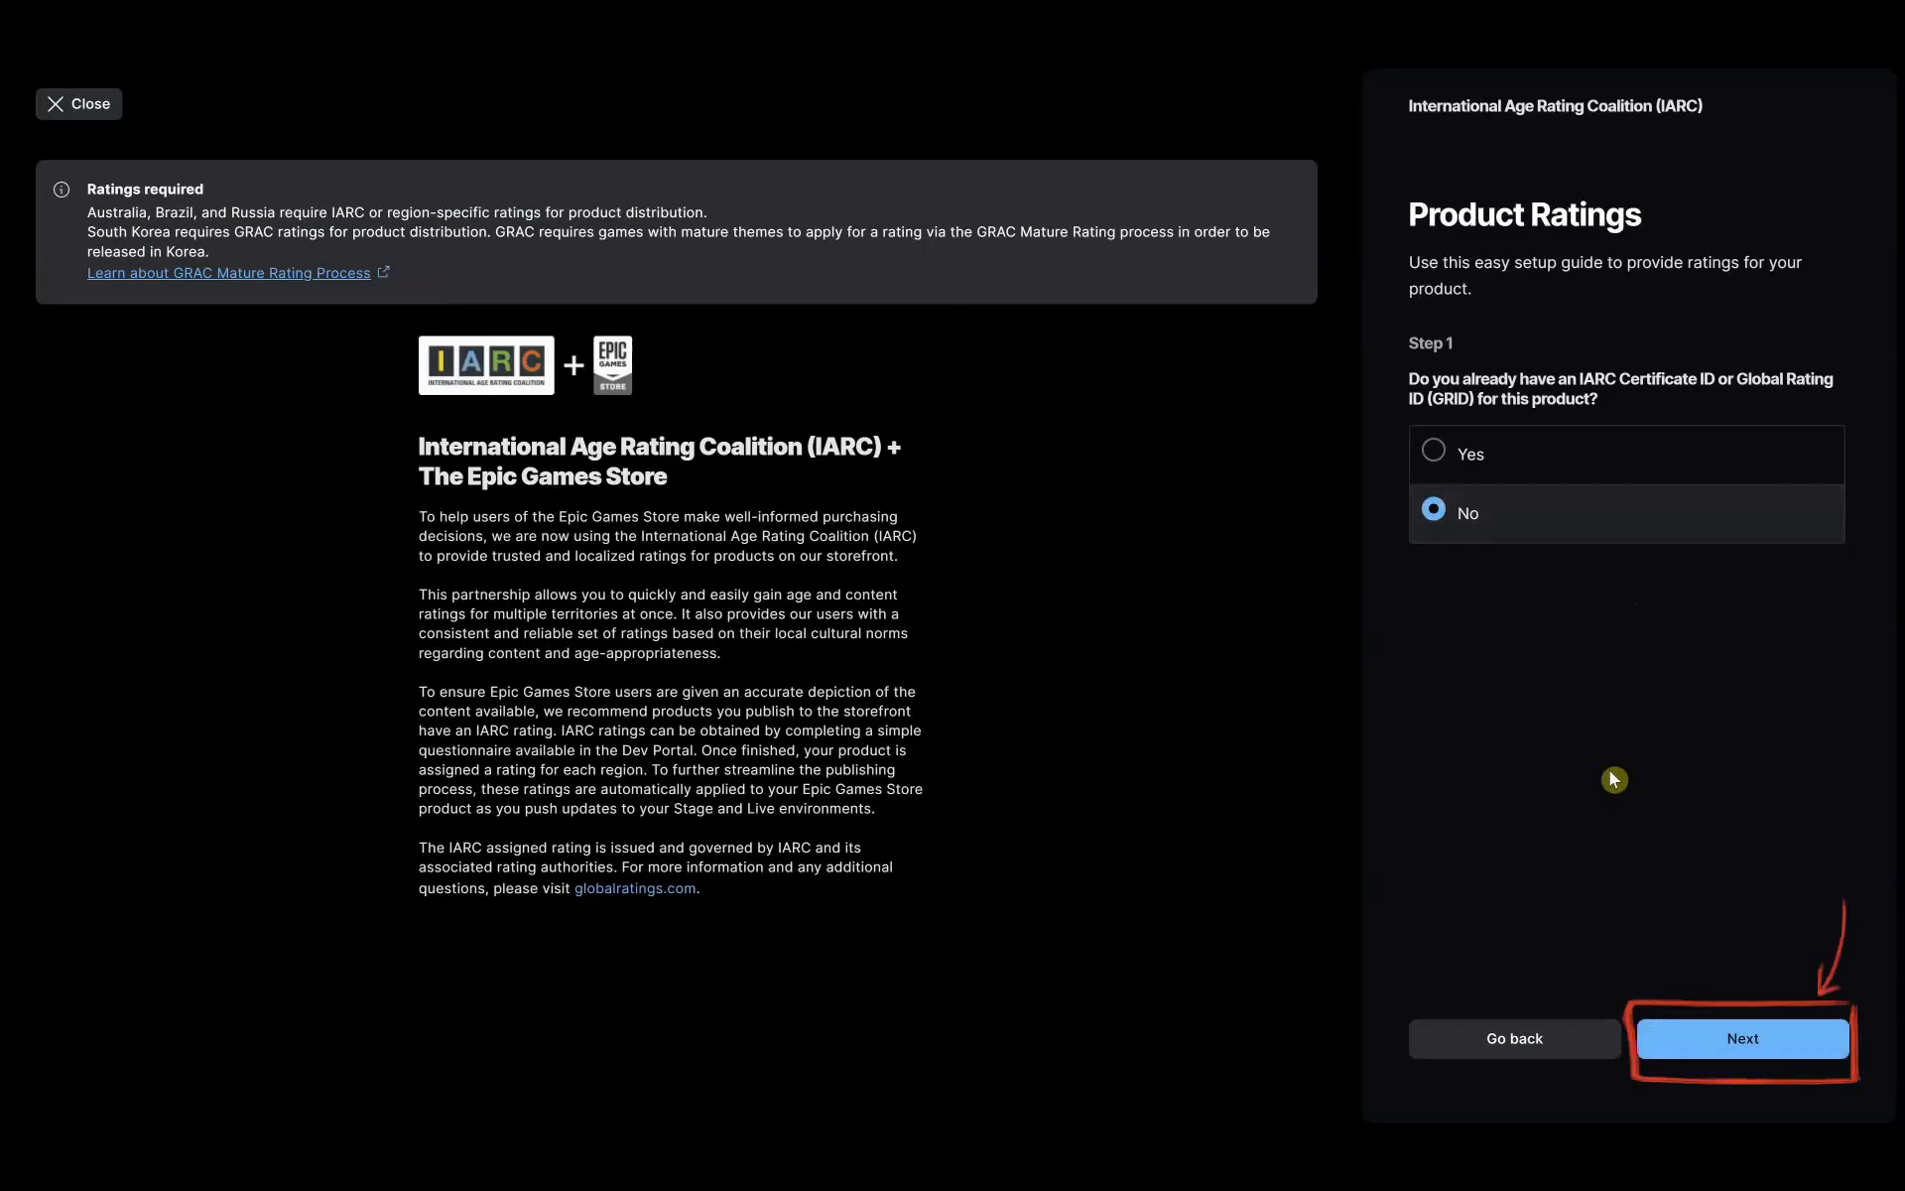
{"action": "left_click", "coordinate": [1692, 1039]}
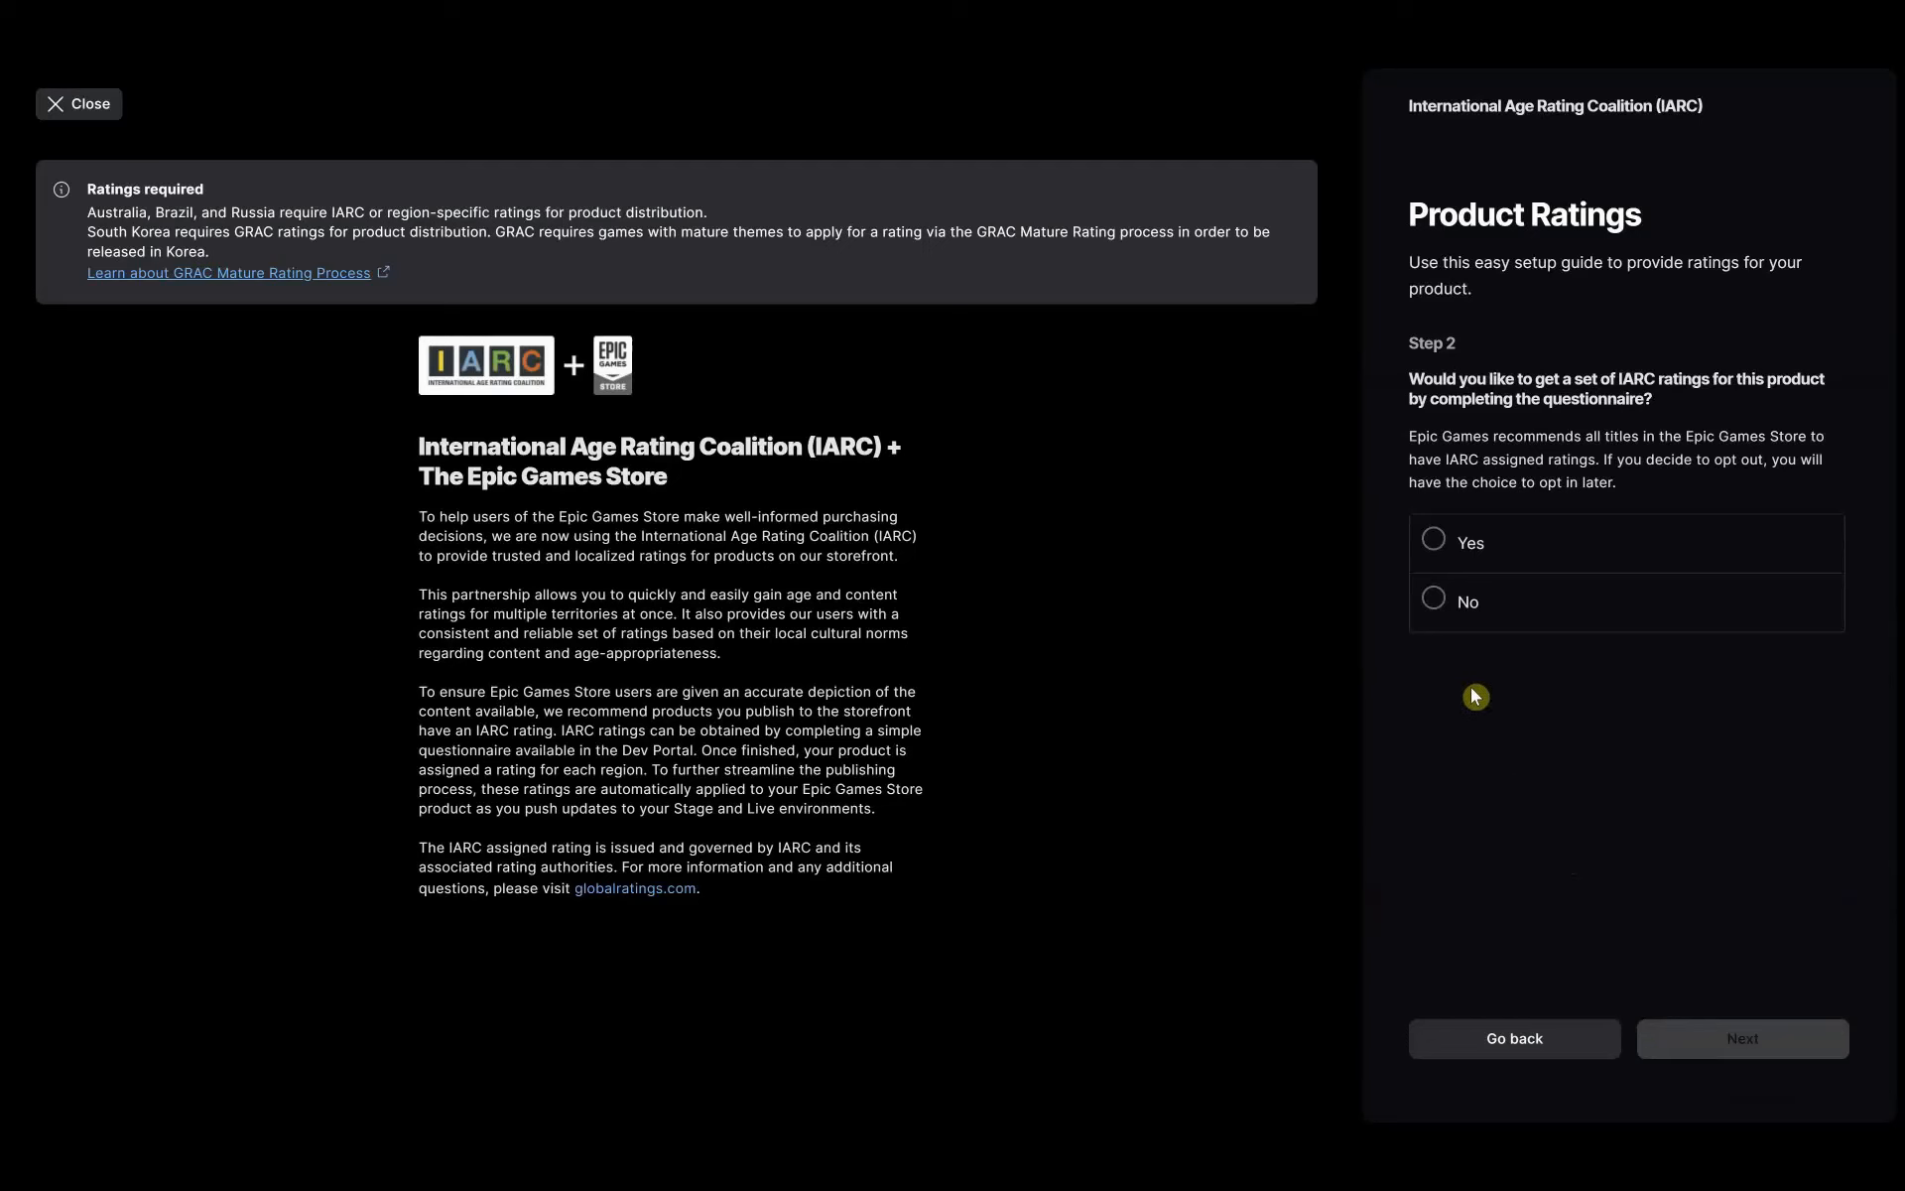
{"action": "left_click", "coordinate": [1434, 600]}
{"action": "left_click", "coordinate": [1711, 1042]}
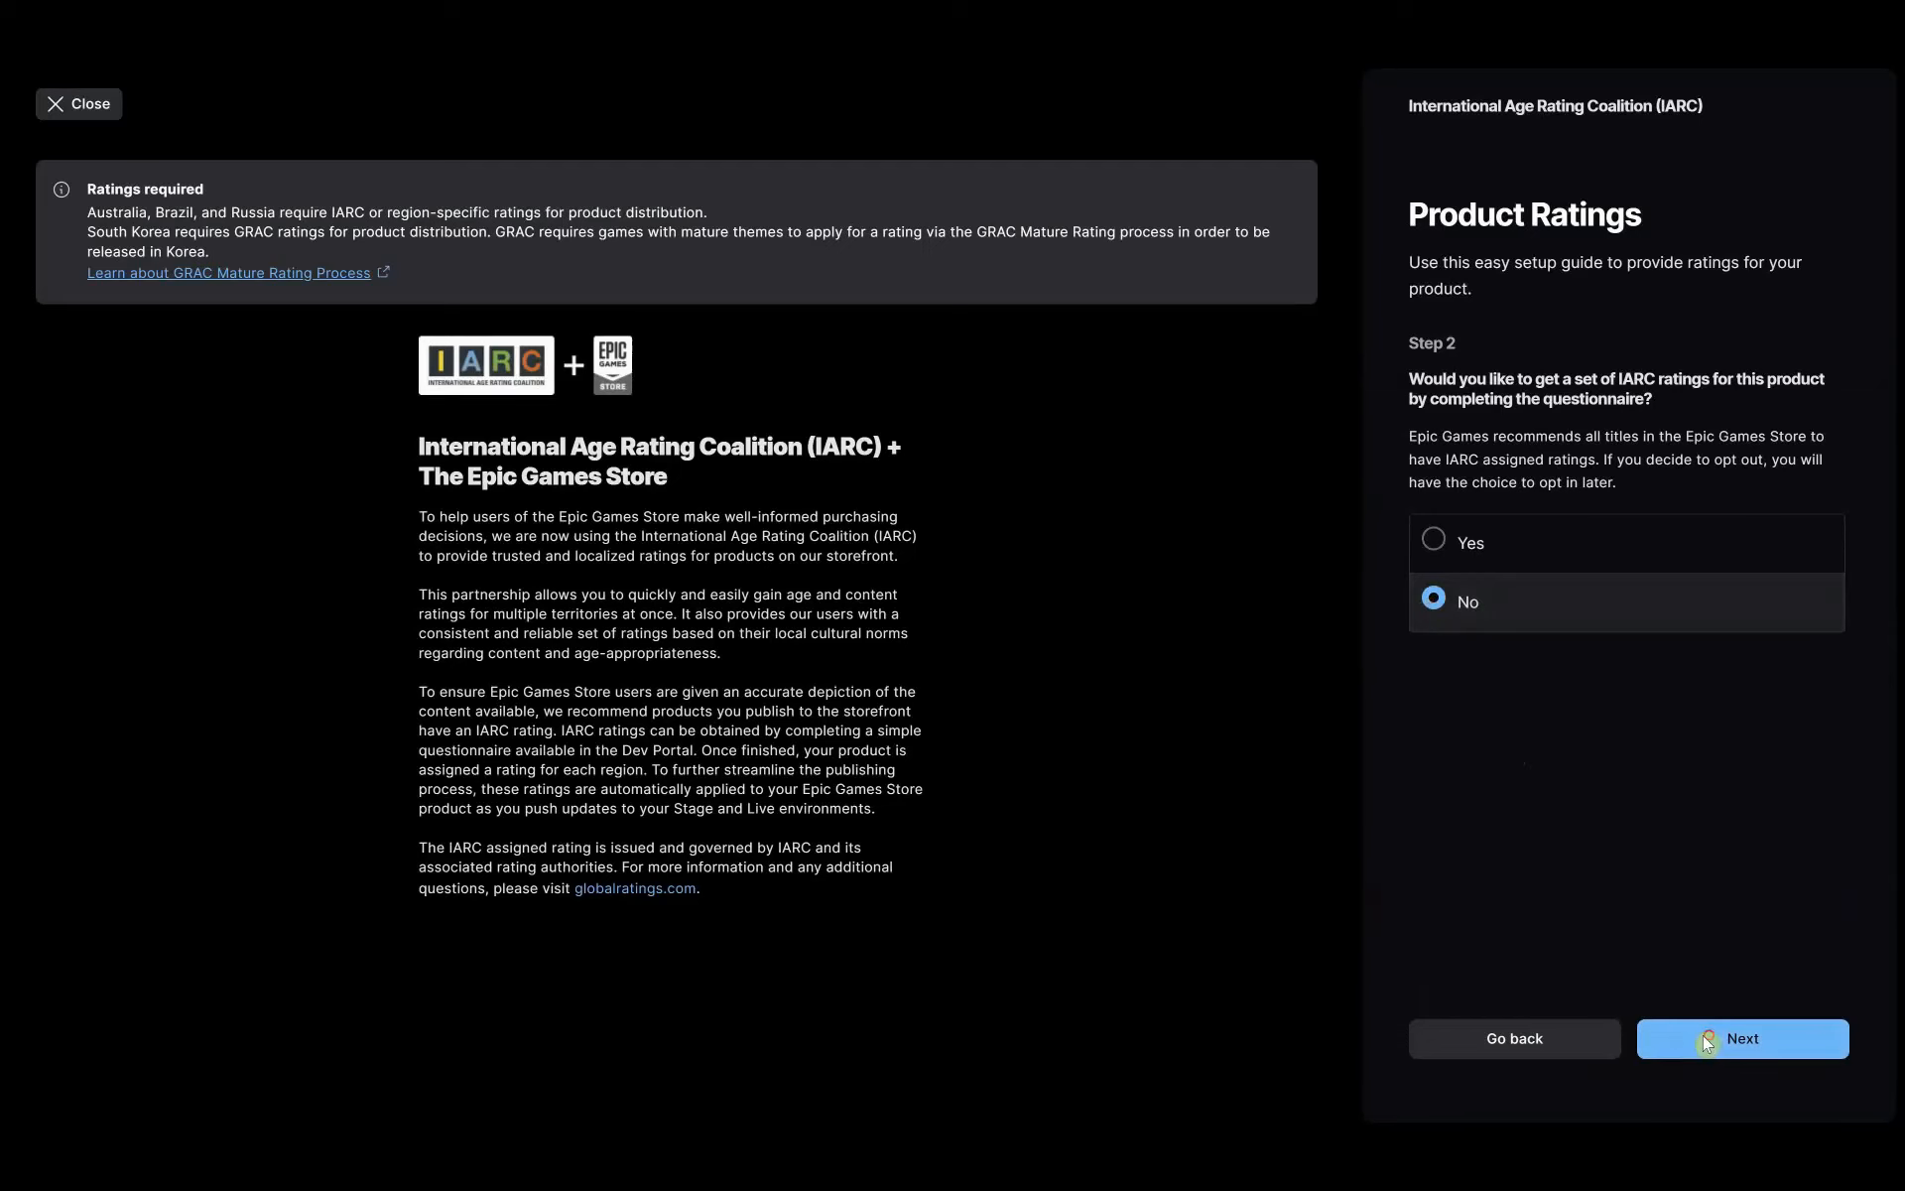
{"action": "left_click", "coordinate": [1030, 792]}
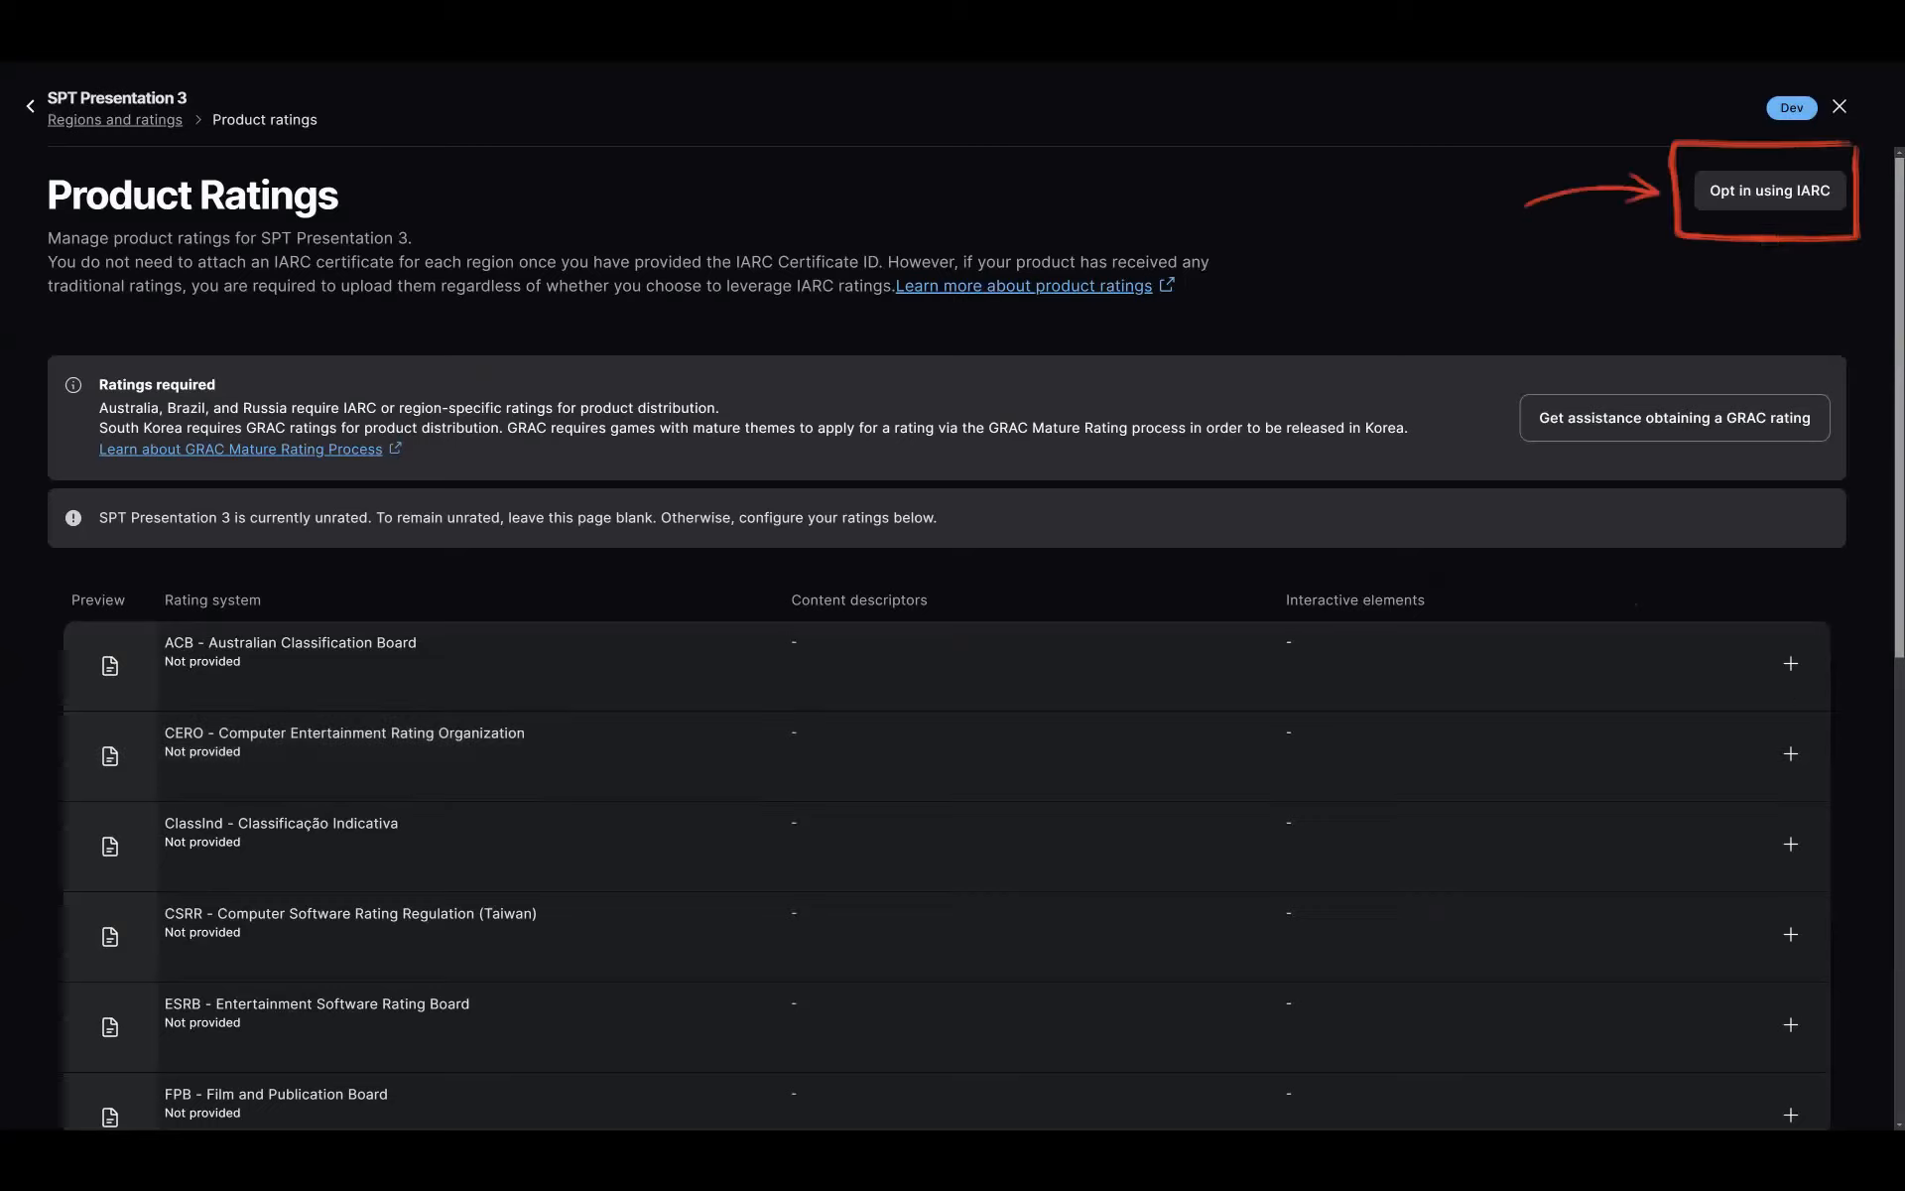
Opt in using IARC from the Product Ratings page and start the IARC questionnaire with the contact email filled in.
{"action": "left_click", "coordinate": [1831, 196]}
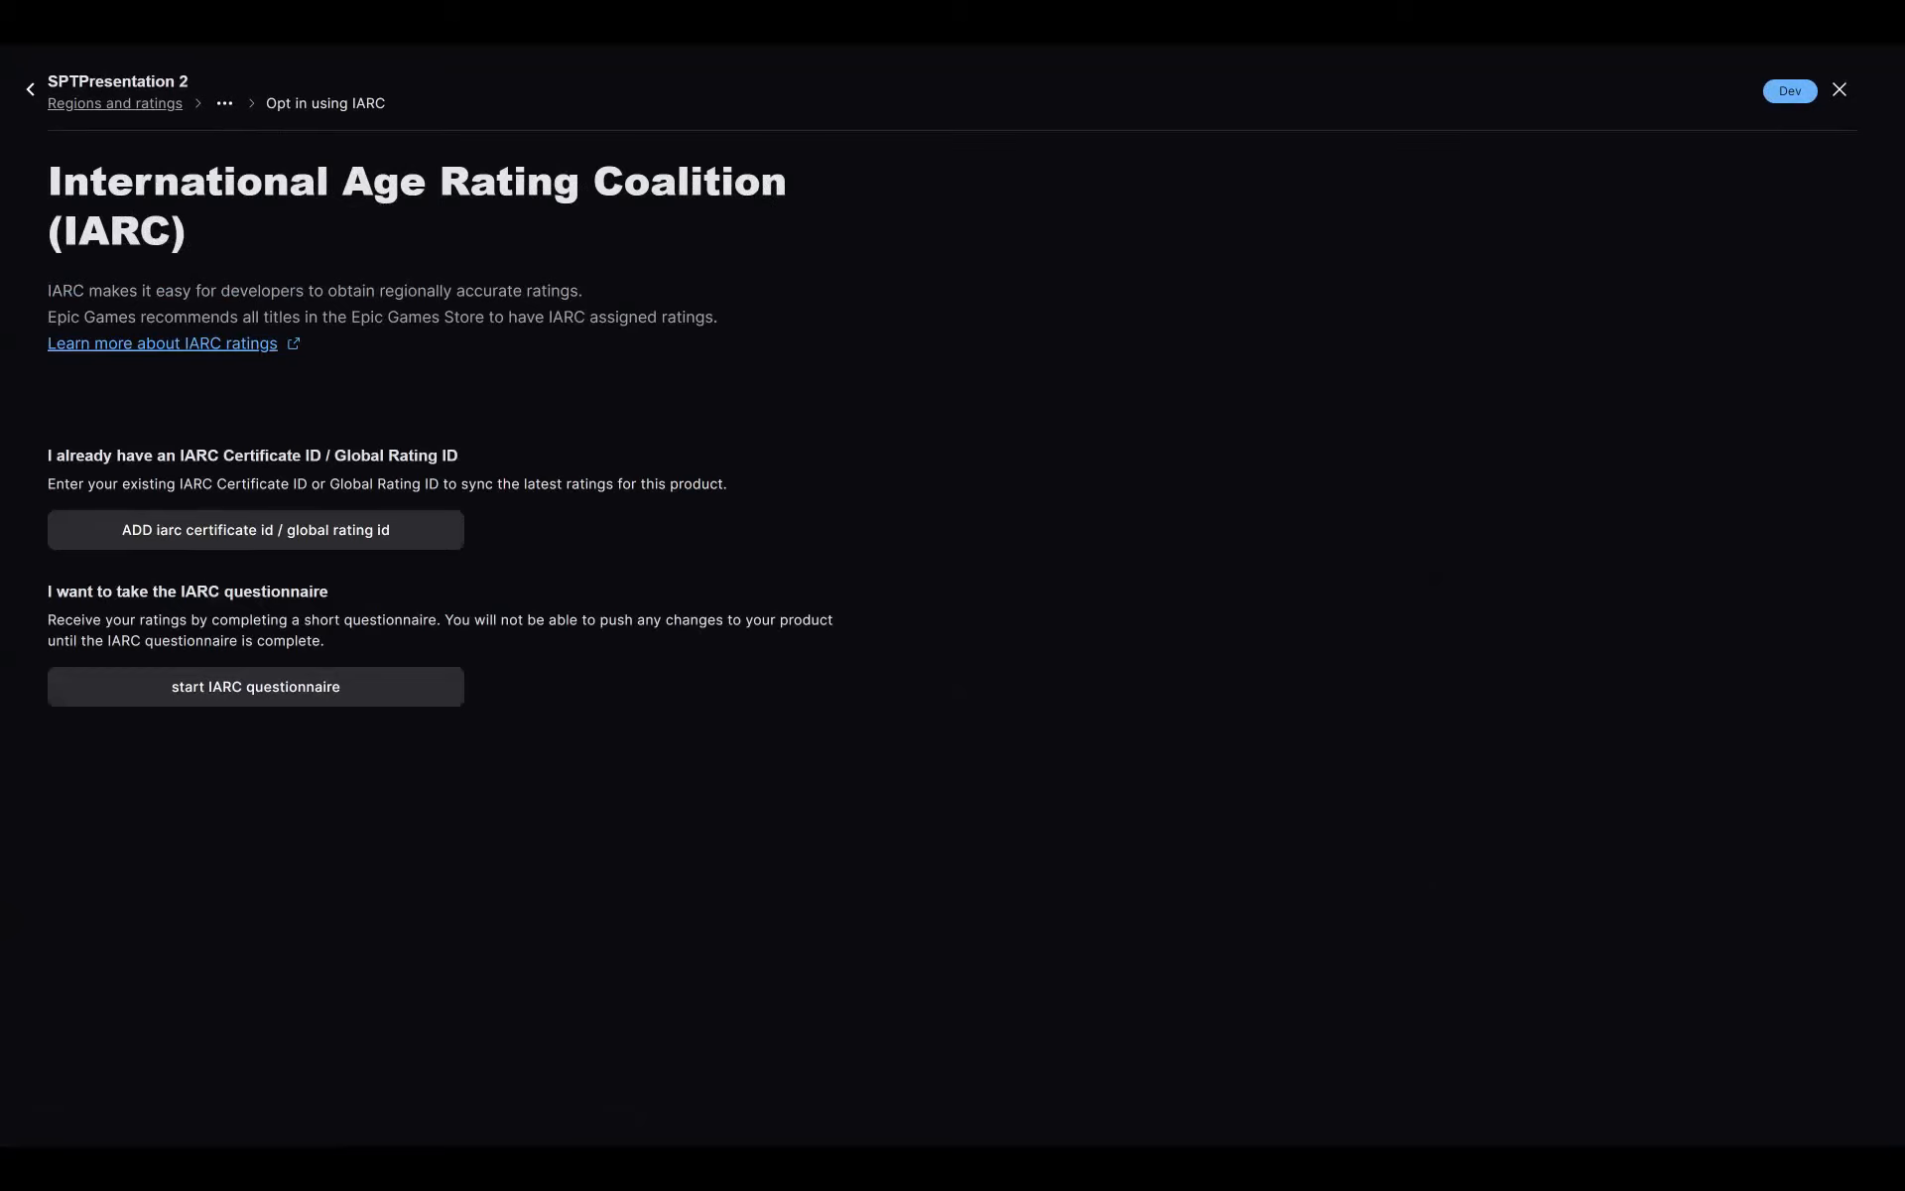
{"action": "left_click", "coordinate": [391, 685]}
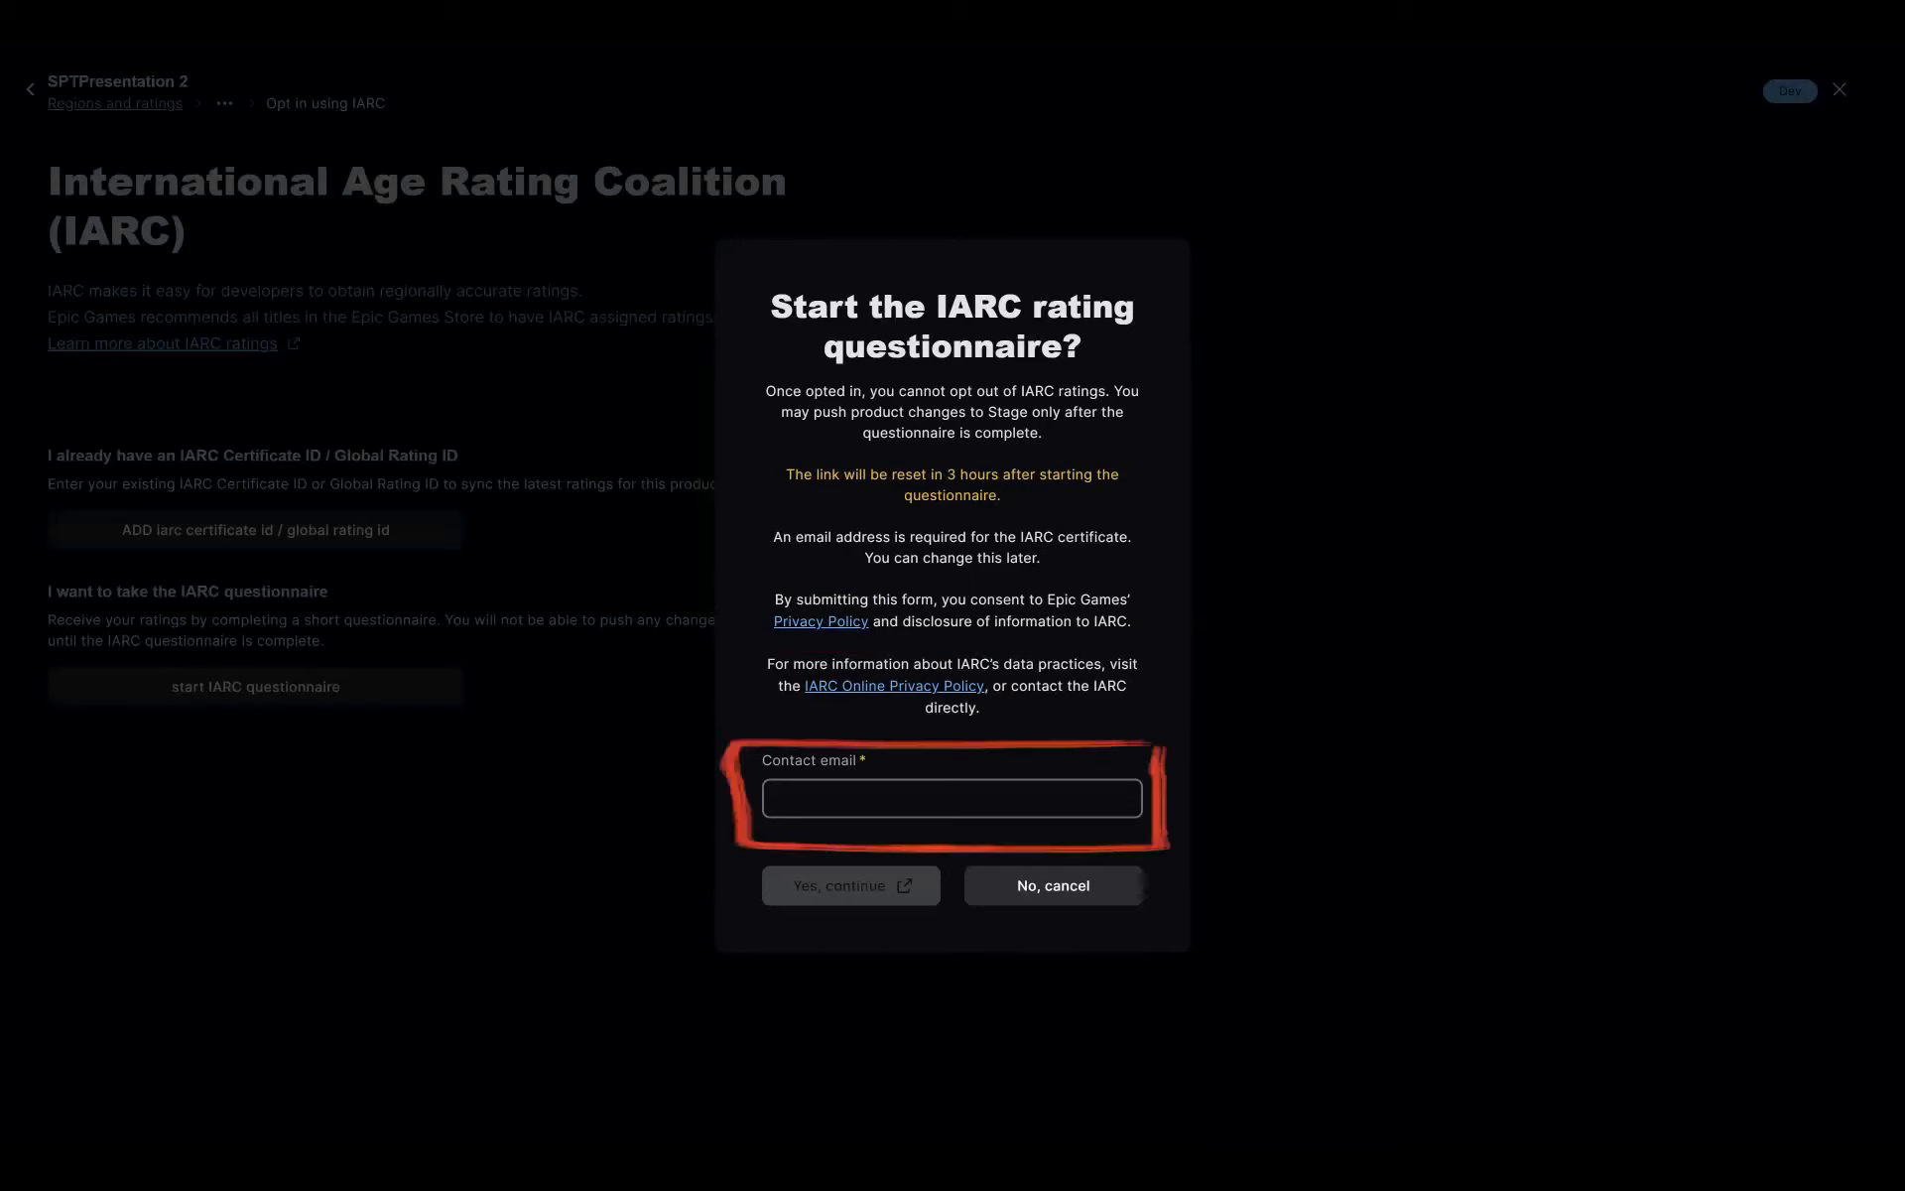
{"action": "left_click", "coordinate": [1029, 810]}
{"action": "key", "text": "ctrl+v"}
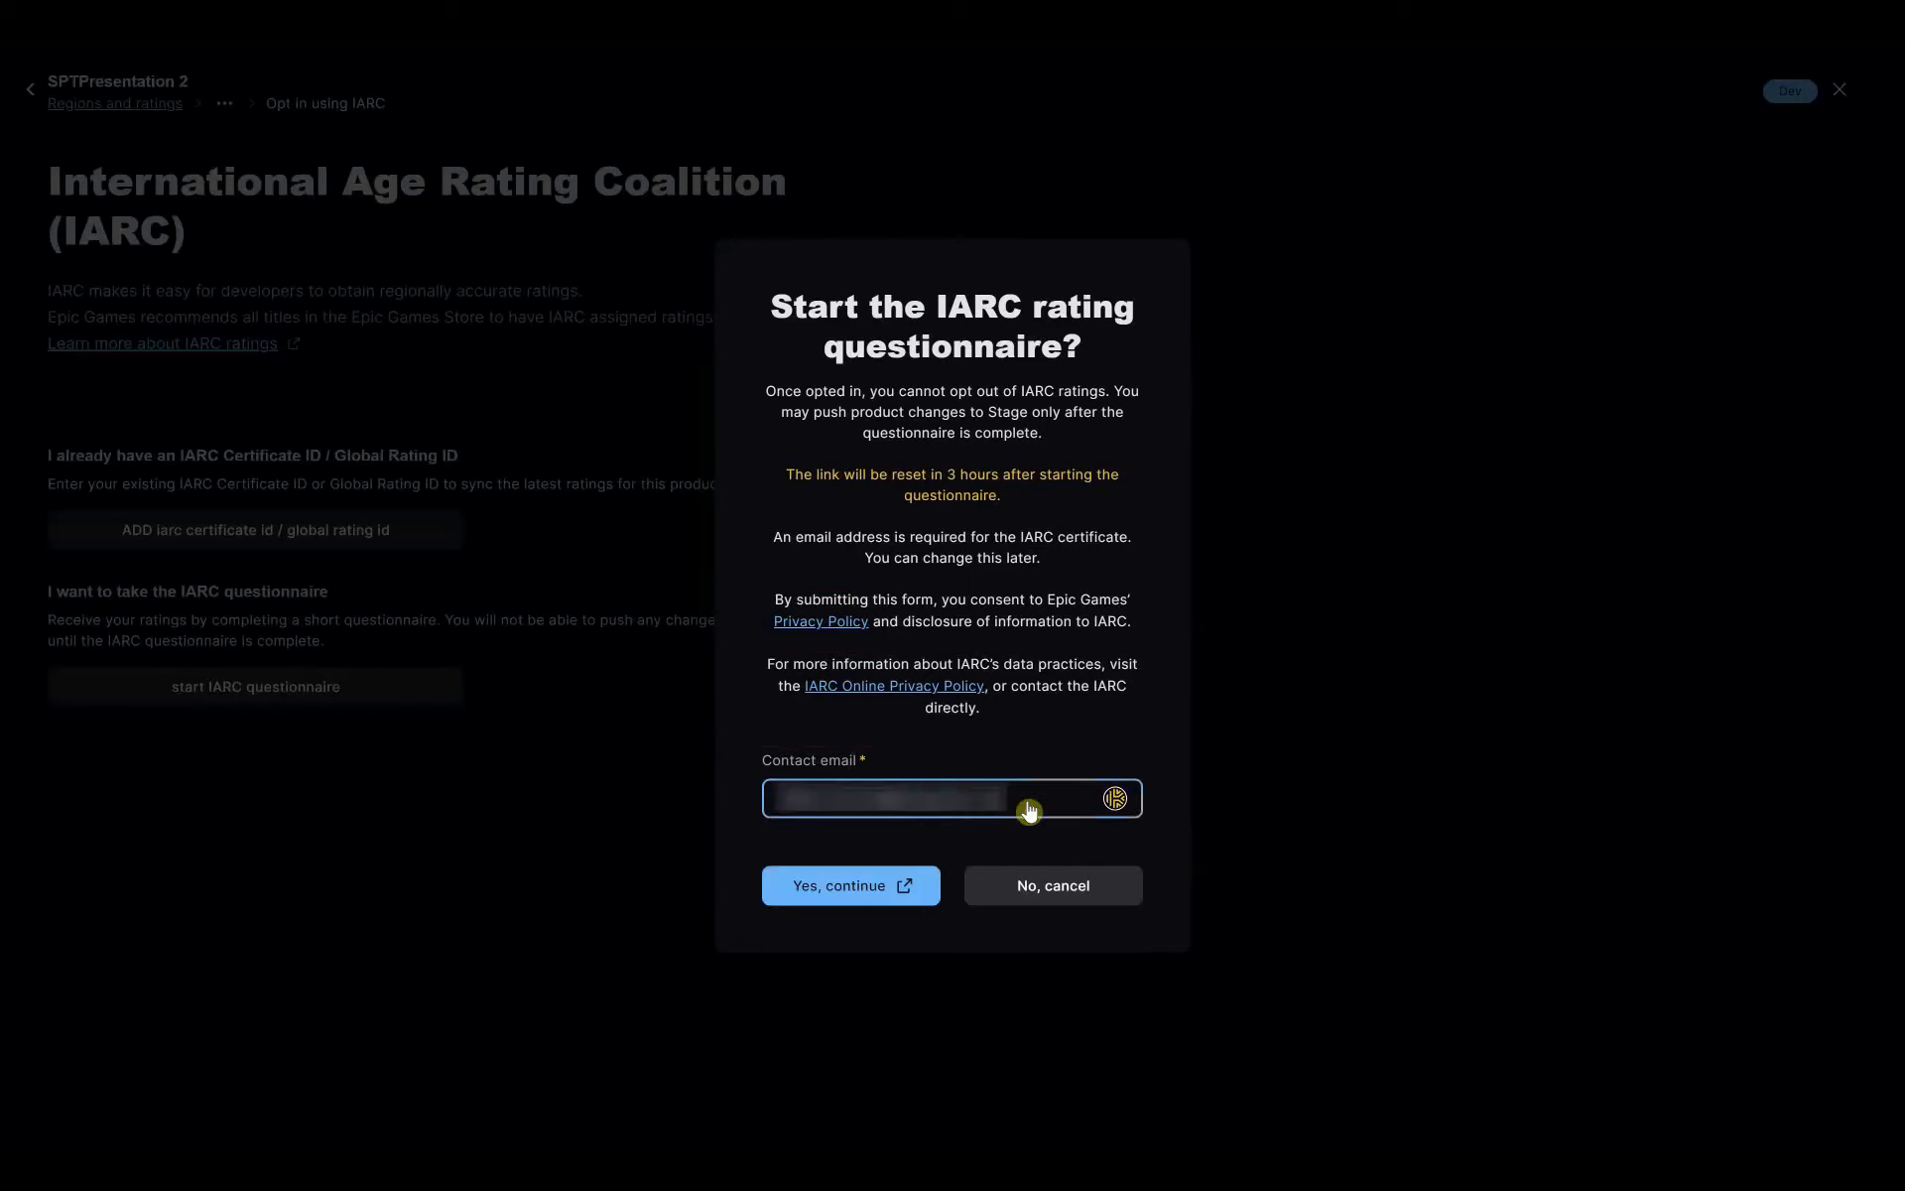
{"action": "left_click", "coordinate": [867, 897]}
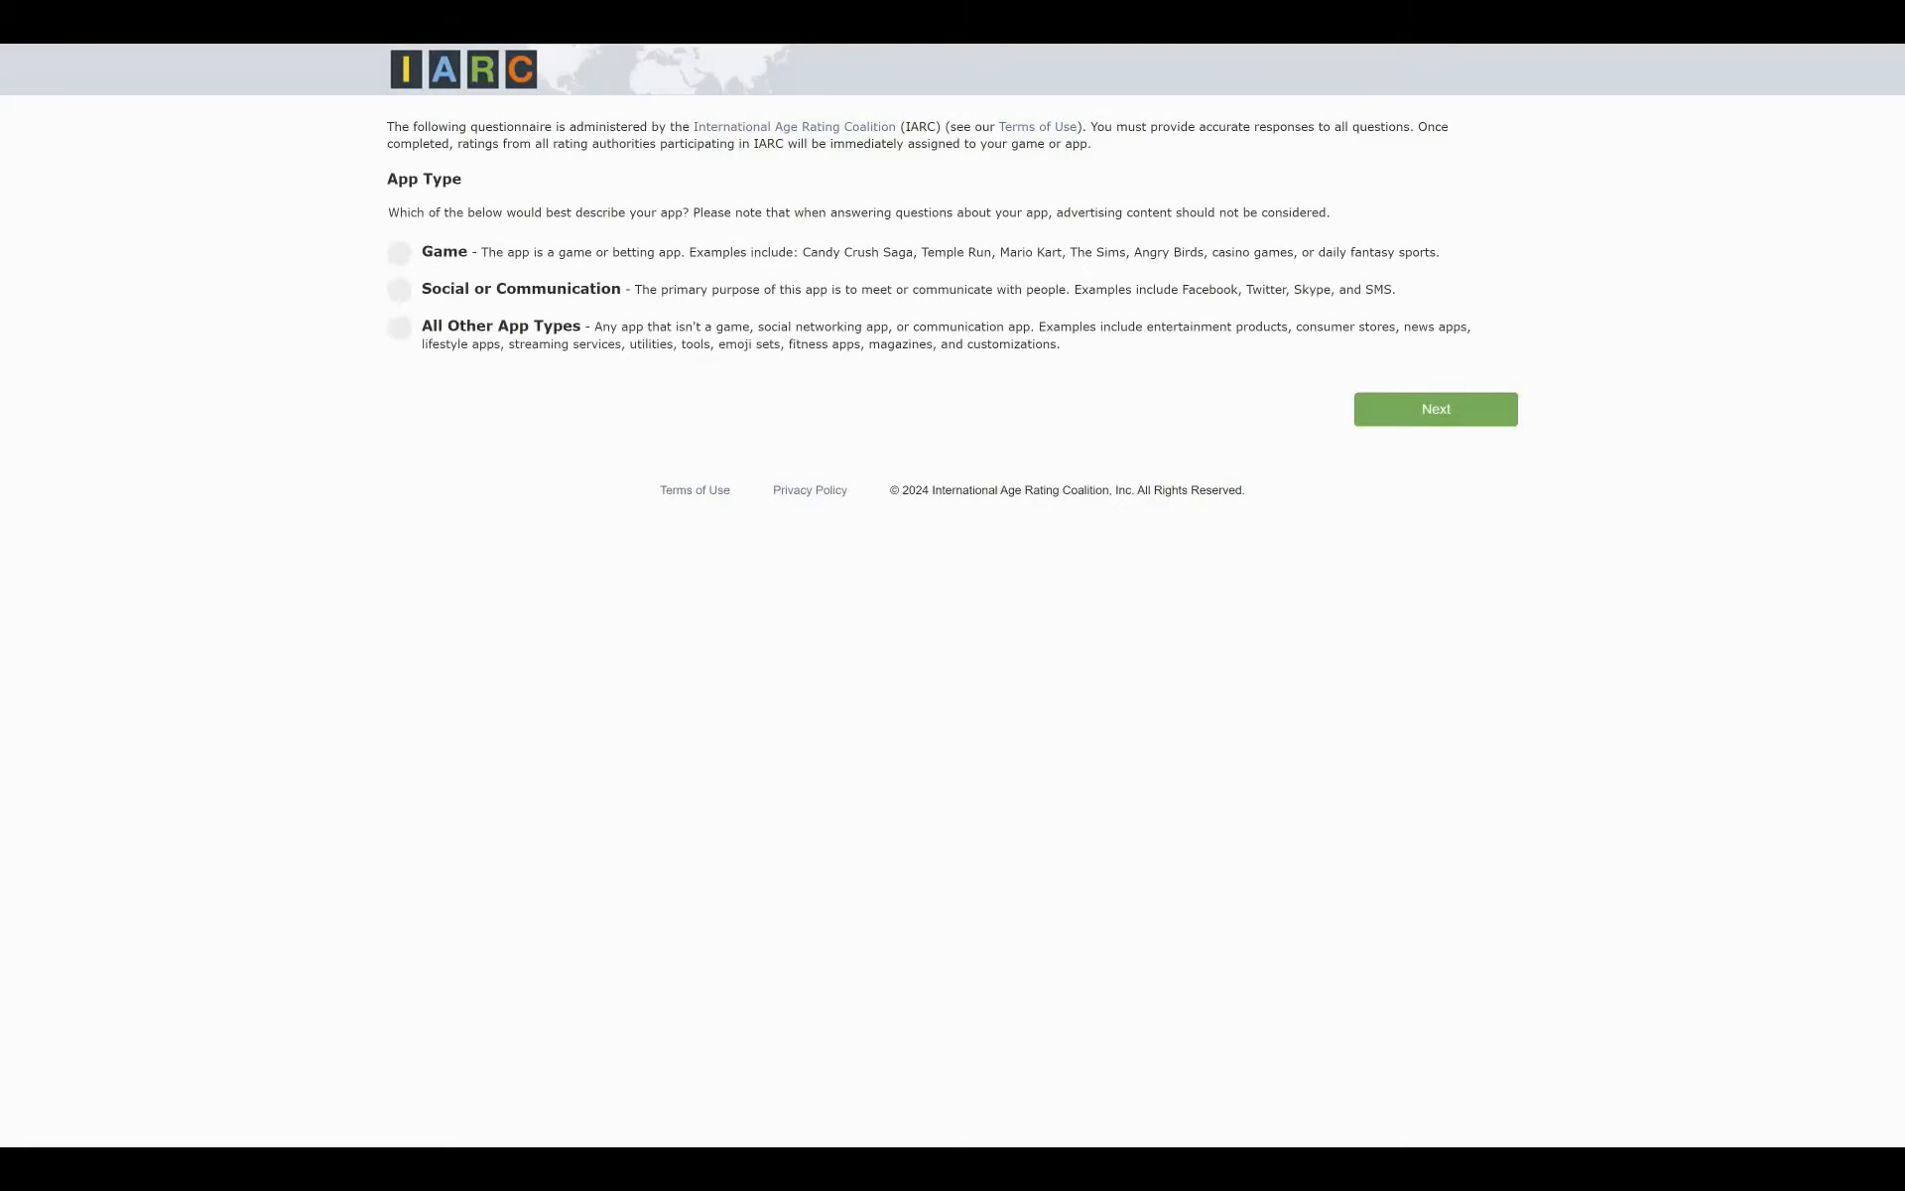
Complete the IARC questionnaire as a Game, answering Yes only to purchasing digital goods and No elsewhere, and submit the rating certificate.
{"action": "left_click", "coordinate": [625, 251]}
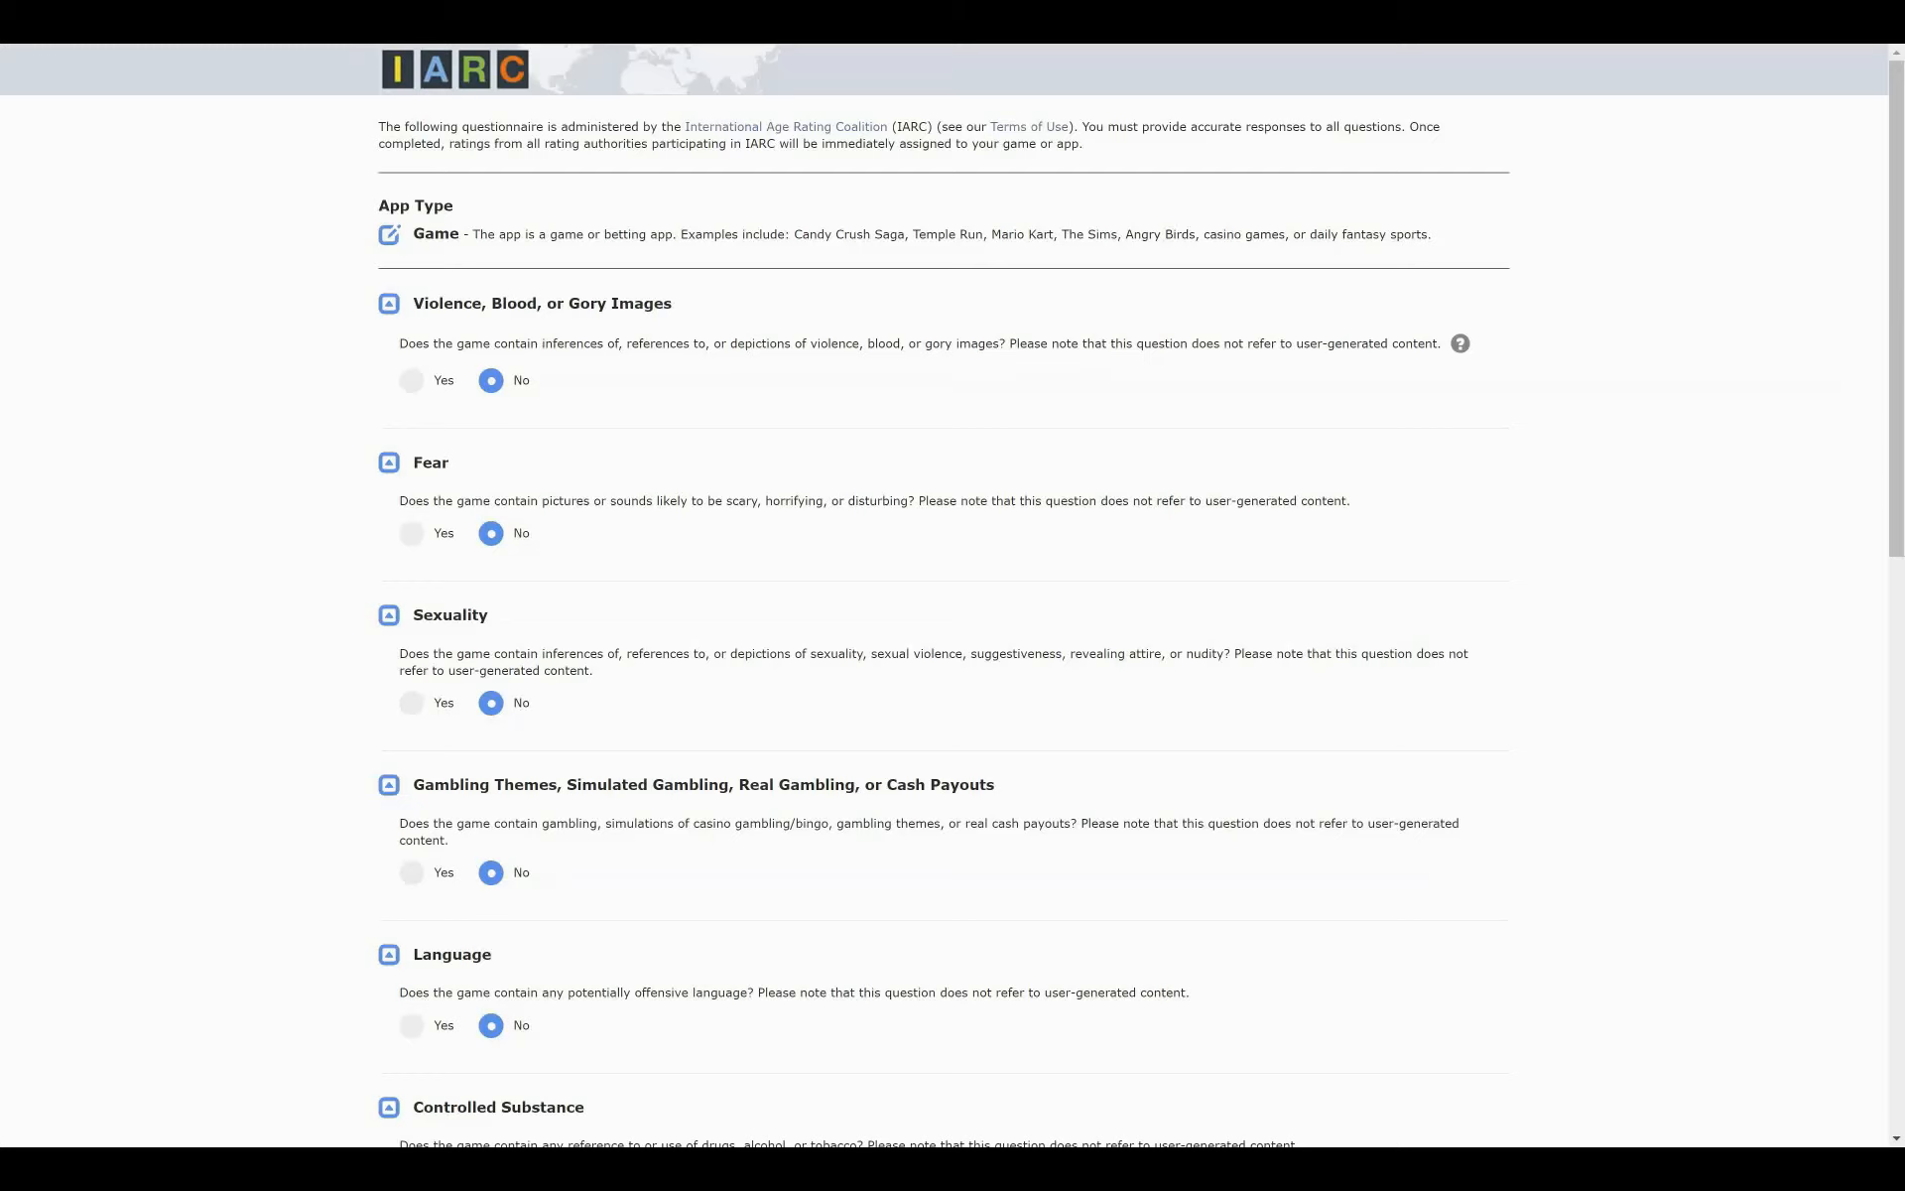
{"action": "scroll", "coordinate": [1641, 460], "scroll_direction": "down", "scroll_amount": 8}
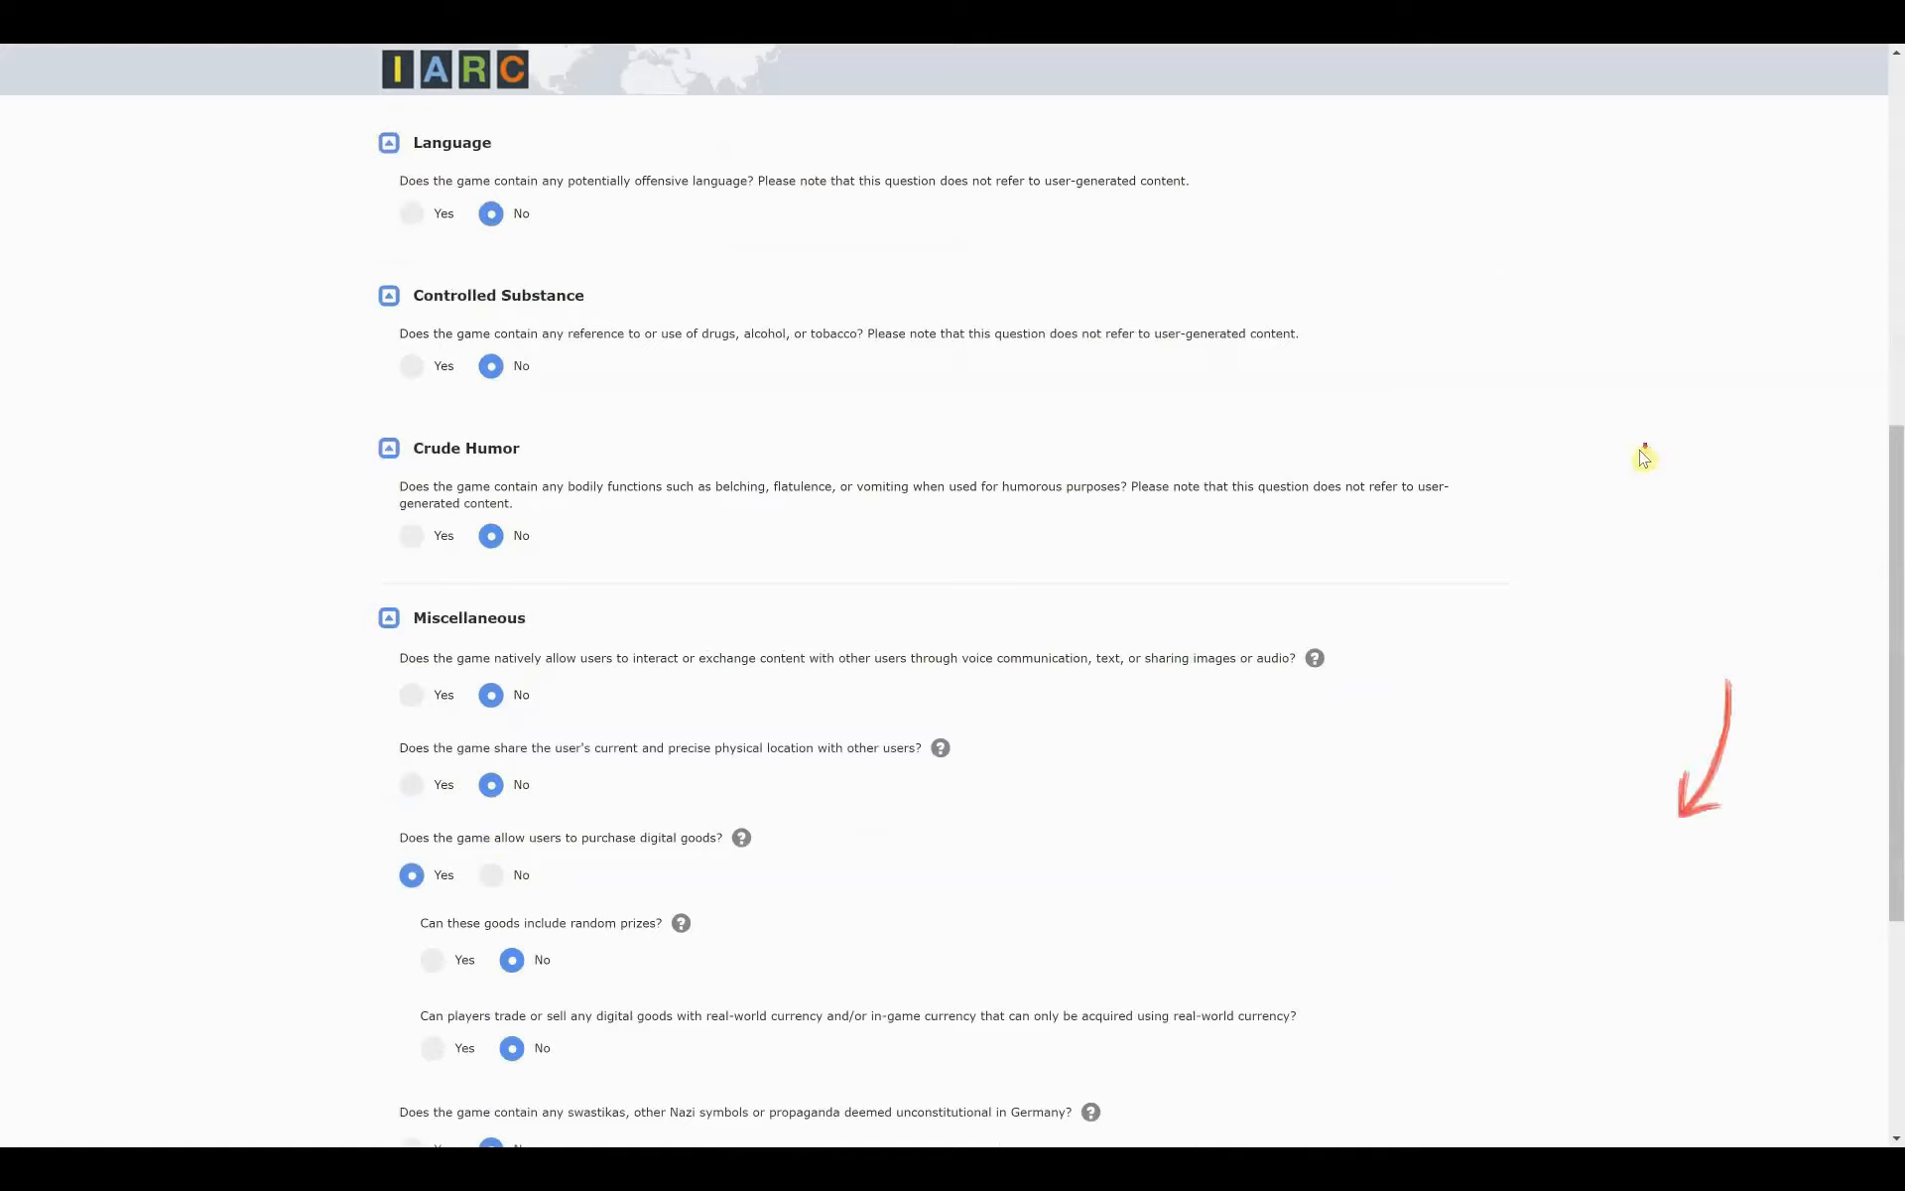
{"action": "scroll", "coordinate": [1644, 456], "scroll_direction": "down", "scroll_amount": 5}
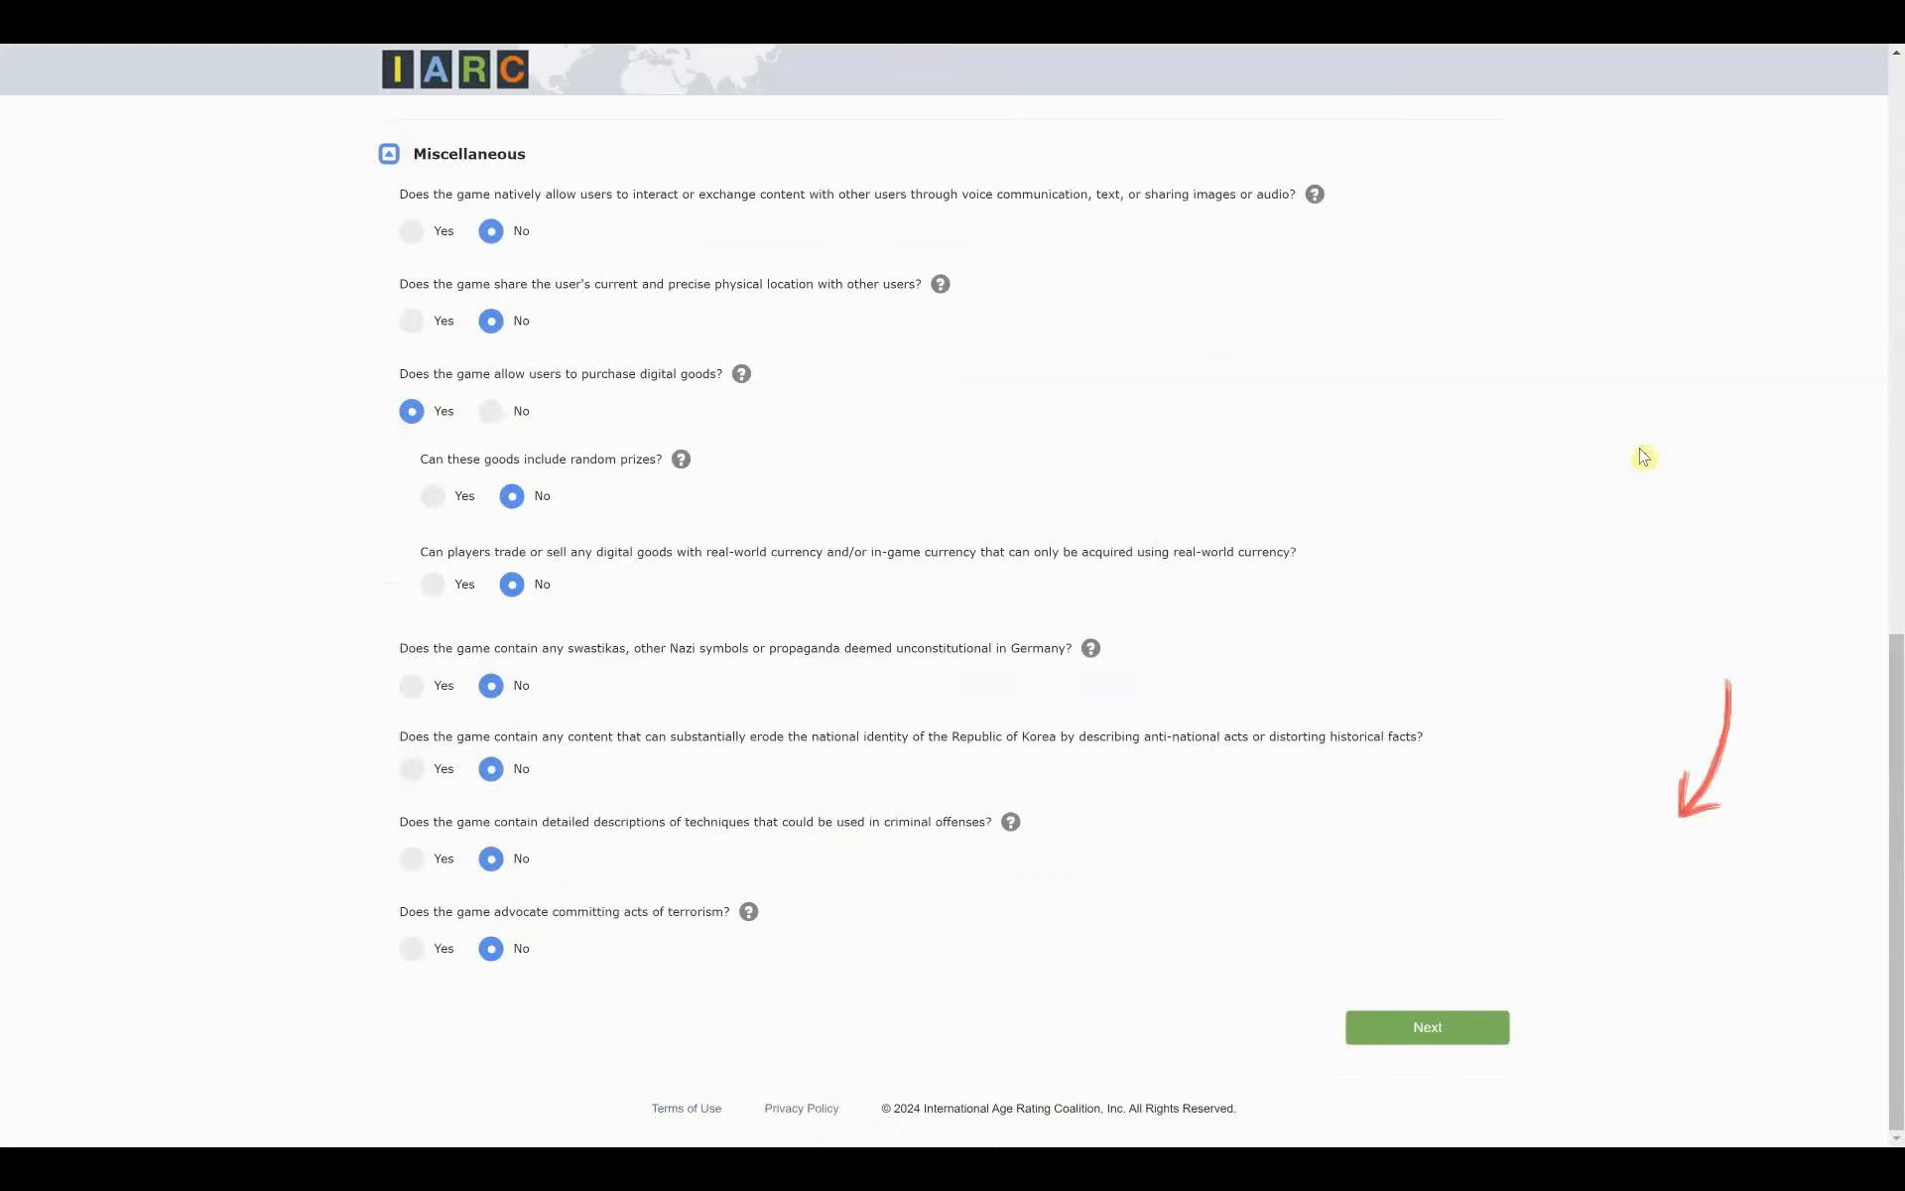
{"action": "left_click", "coordinate": [1400, 1043]}
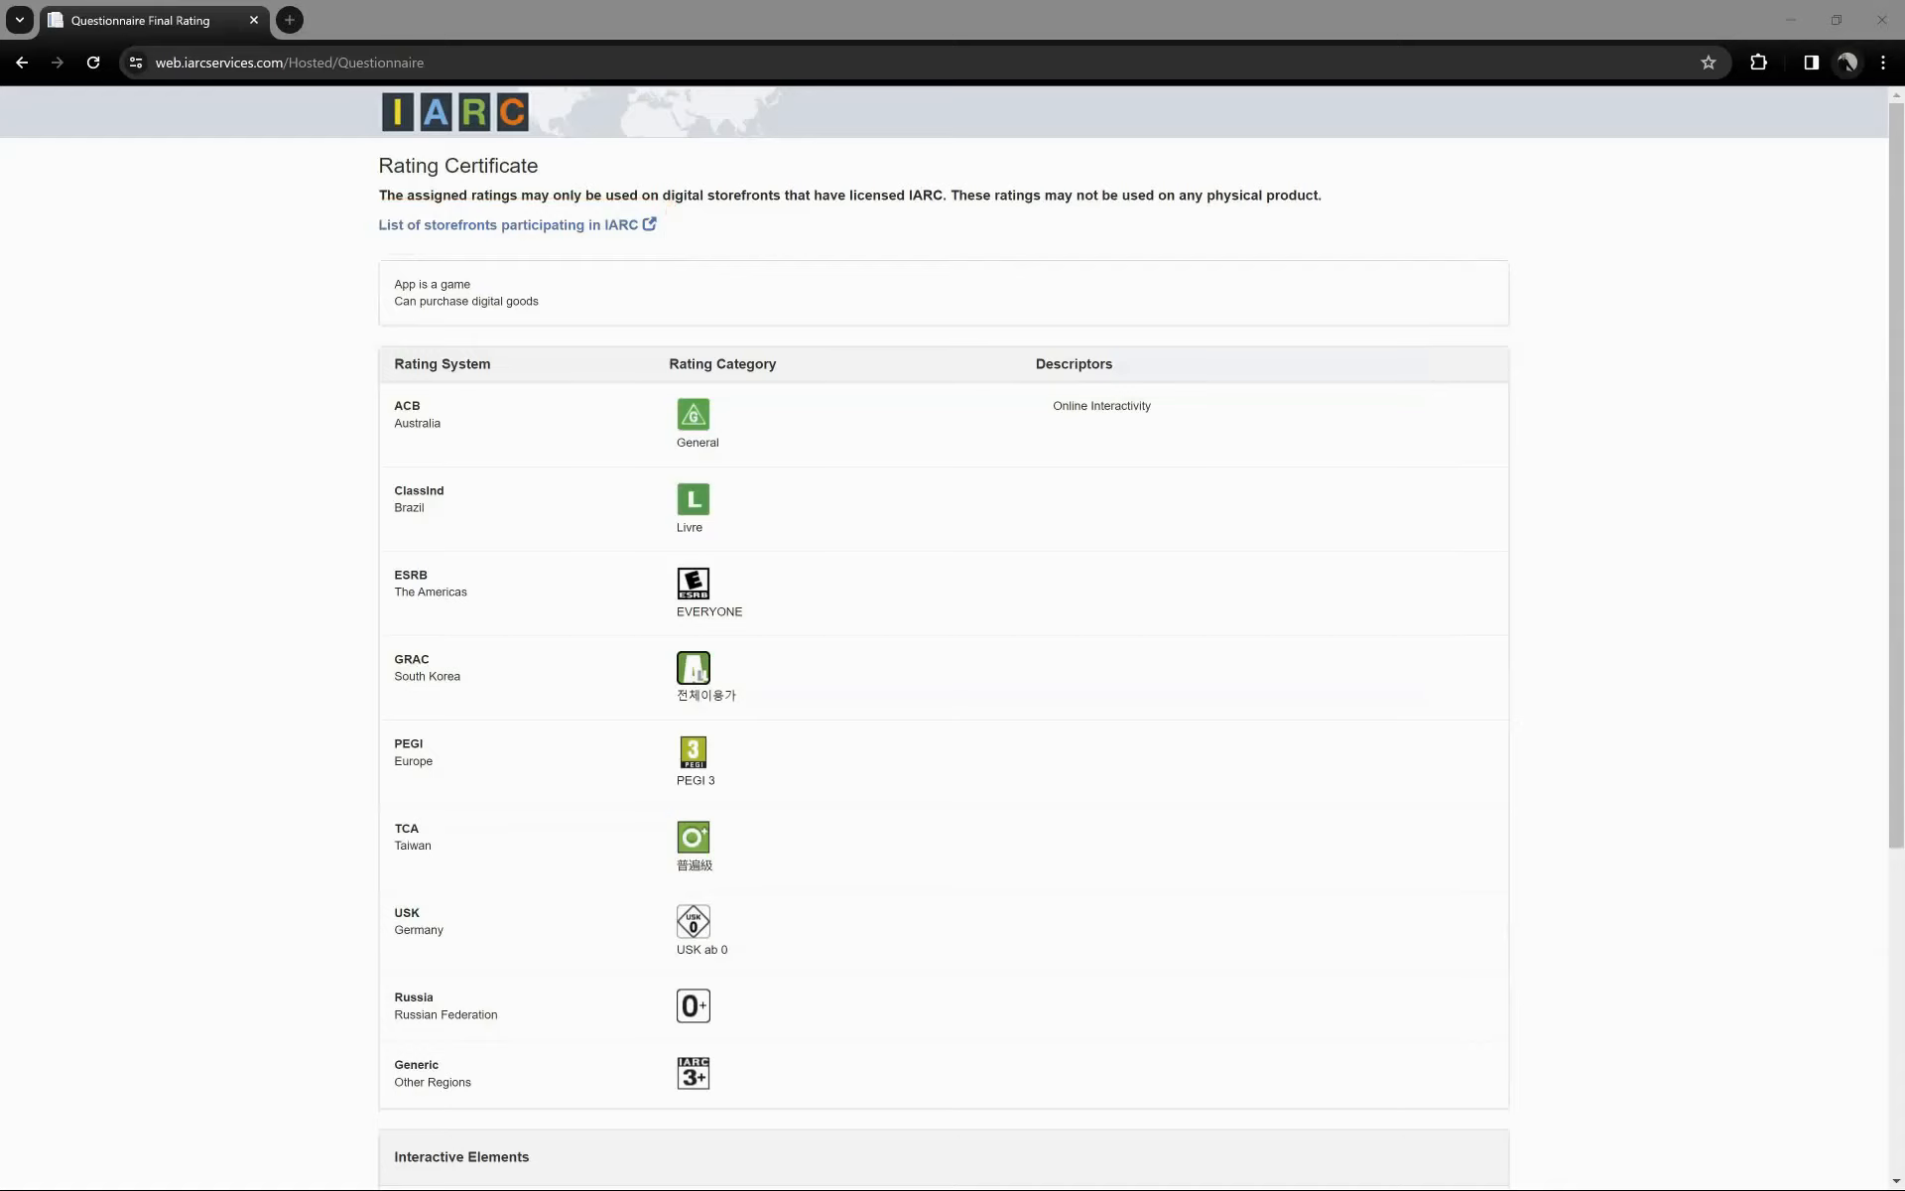
{"action": "scroll", "coordinate": [844, 586], "scroll_direction": "down", "scroll_amount": 5}
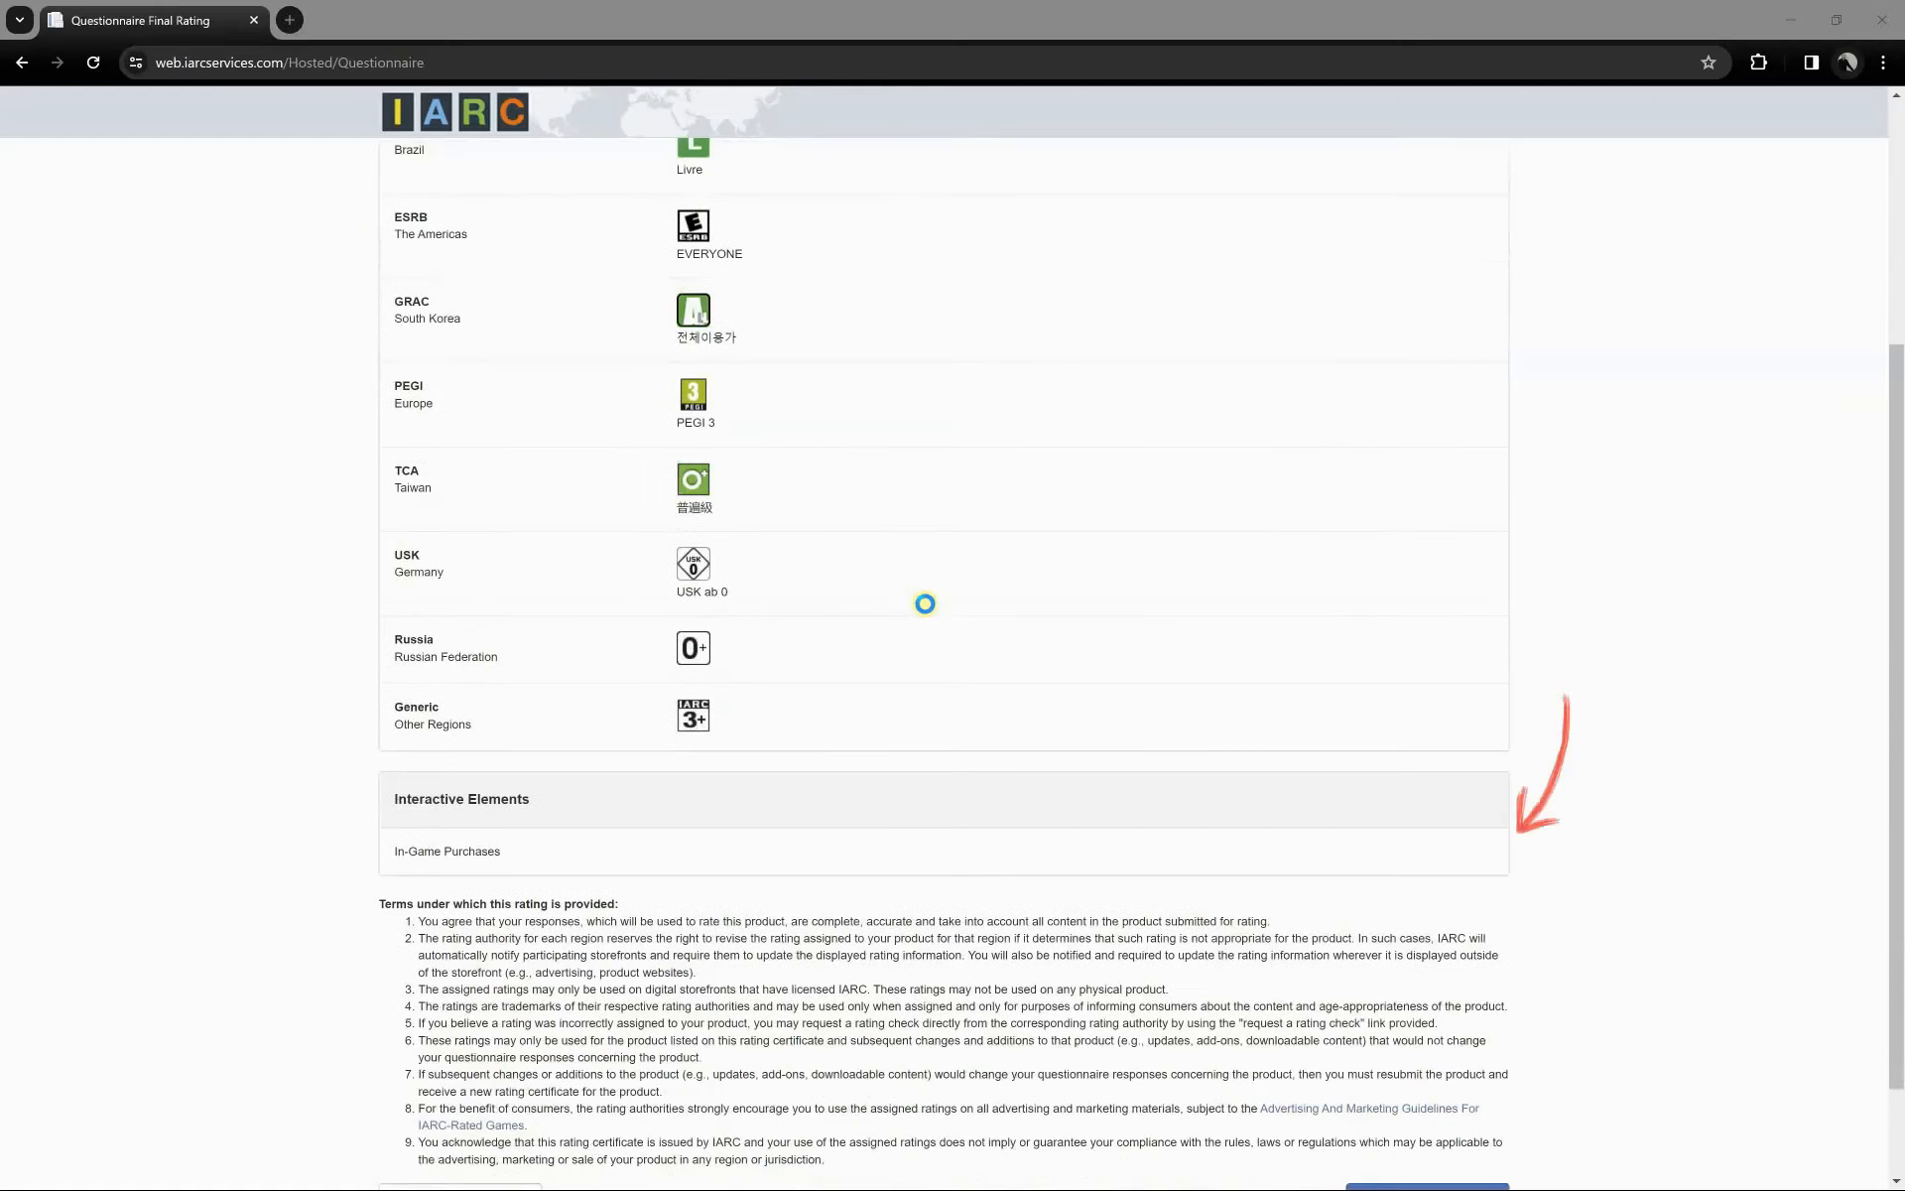
{"action": "left_click", "coordinate": [1429, 1075]}
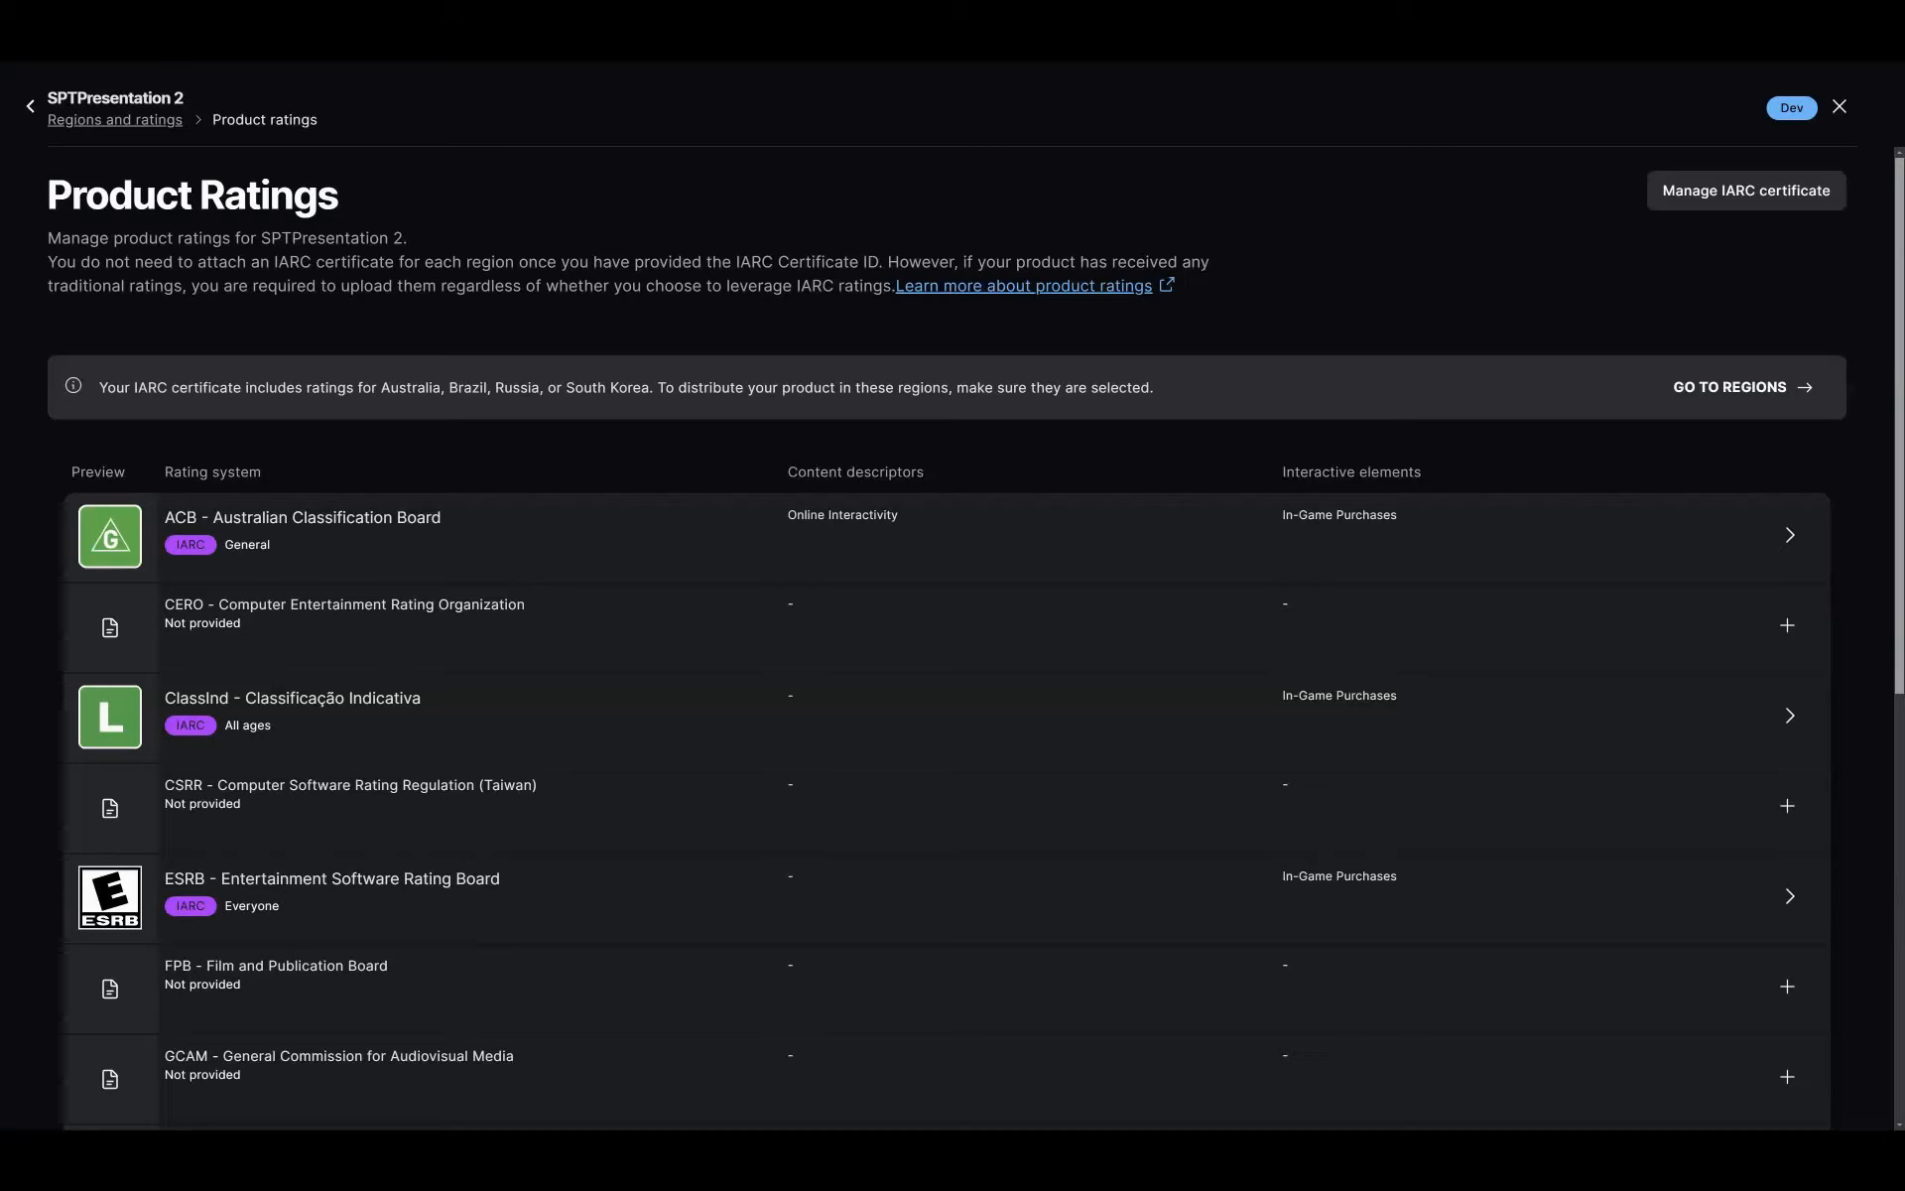
Add Australia, Brazil, Russia and South Korea to the product's distribution regions and save the changes.
{"action": "left_click", "coordinate": [1744, 395]}
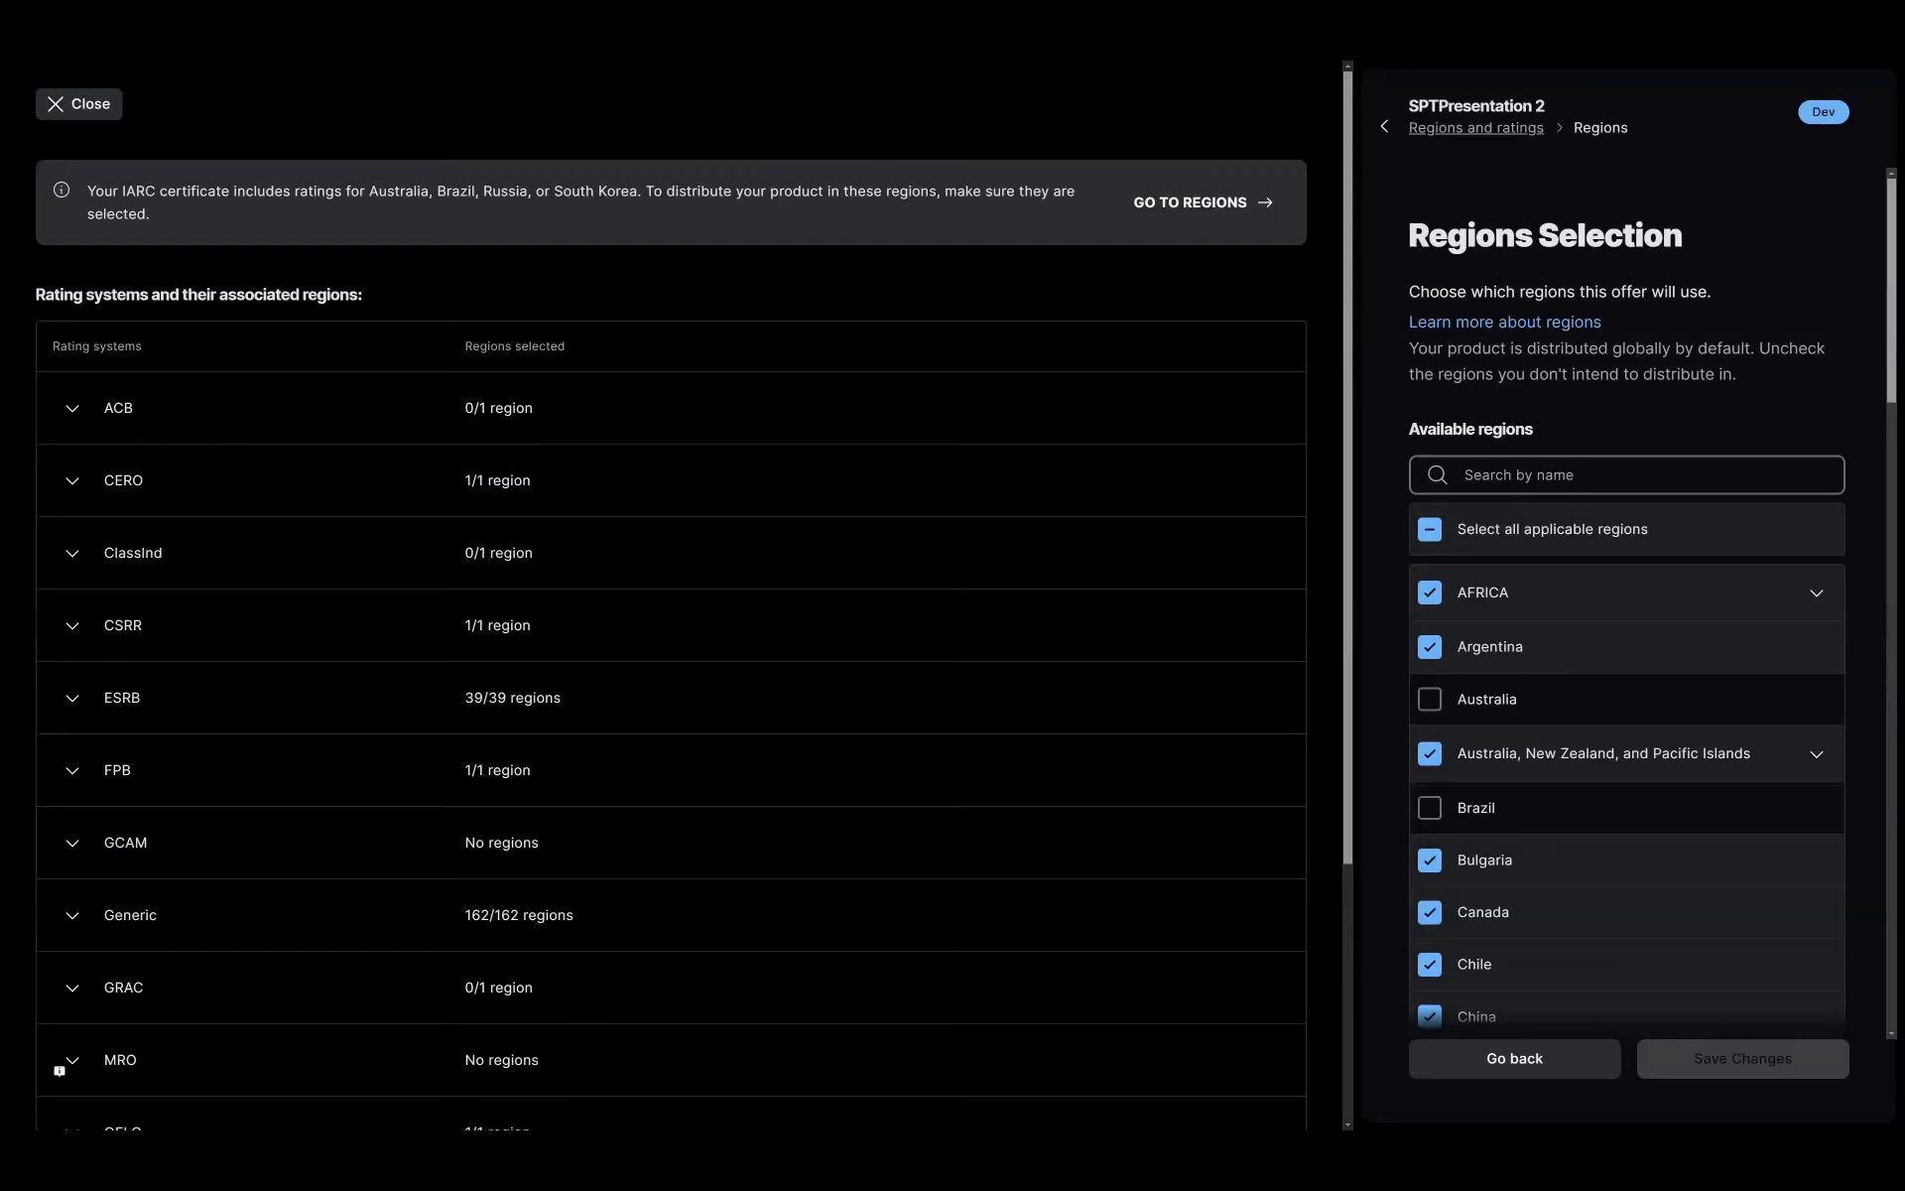
{"action": "left_click", "coordinate": [1426, 699]}
{"action": "left_click", "coordinate": [1420, 808]}
{"action": "scroll", "coordinate": [1428, 774], "scroll_direction": "down", "scroll_amount": 15}
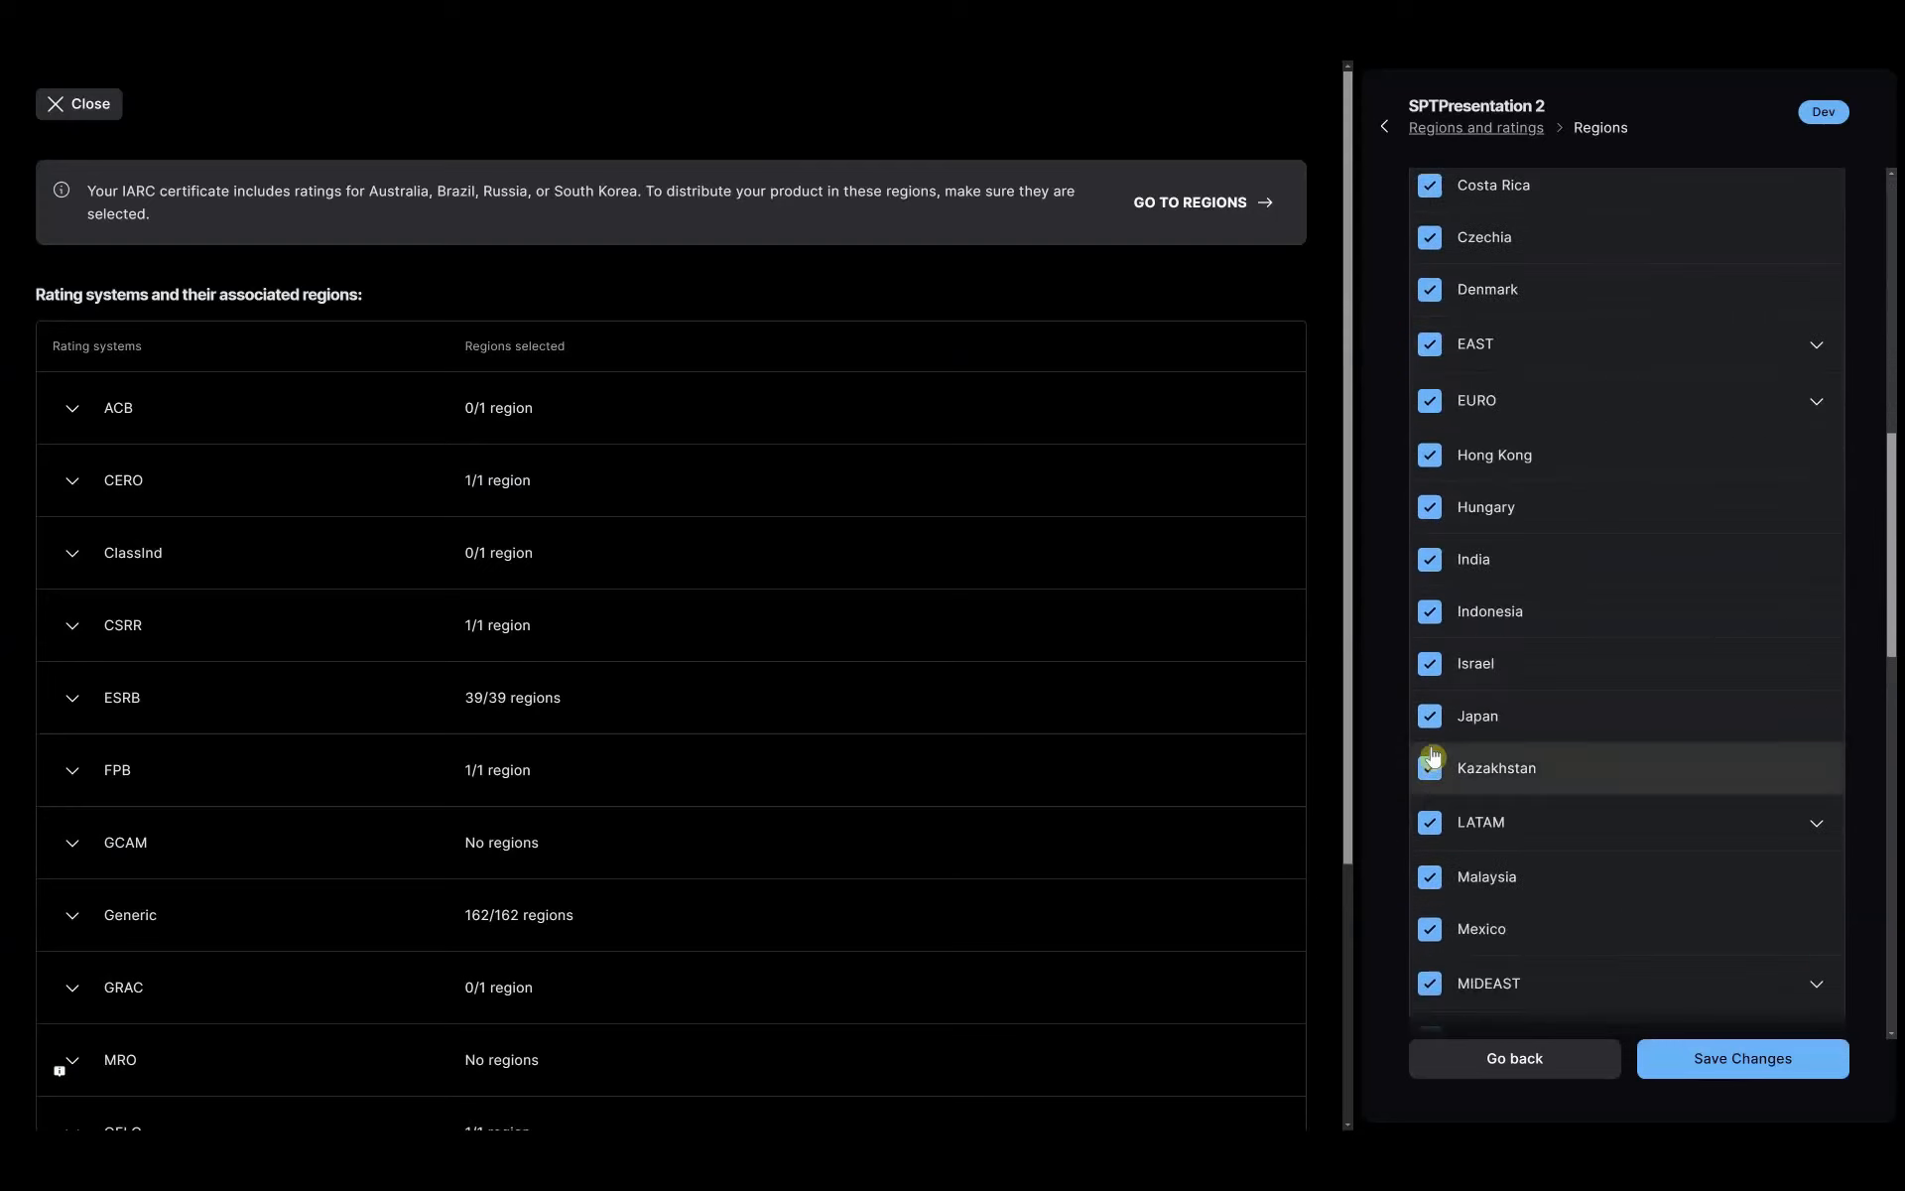
{"action": "scroll", "coordinate": [1430, 744], "scroll_direction": "down", "scroll_amount": 3}
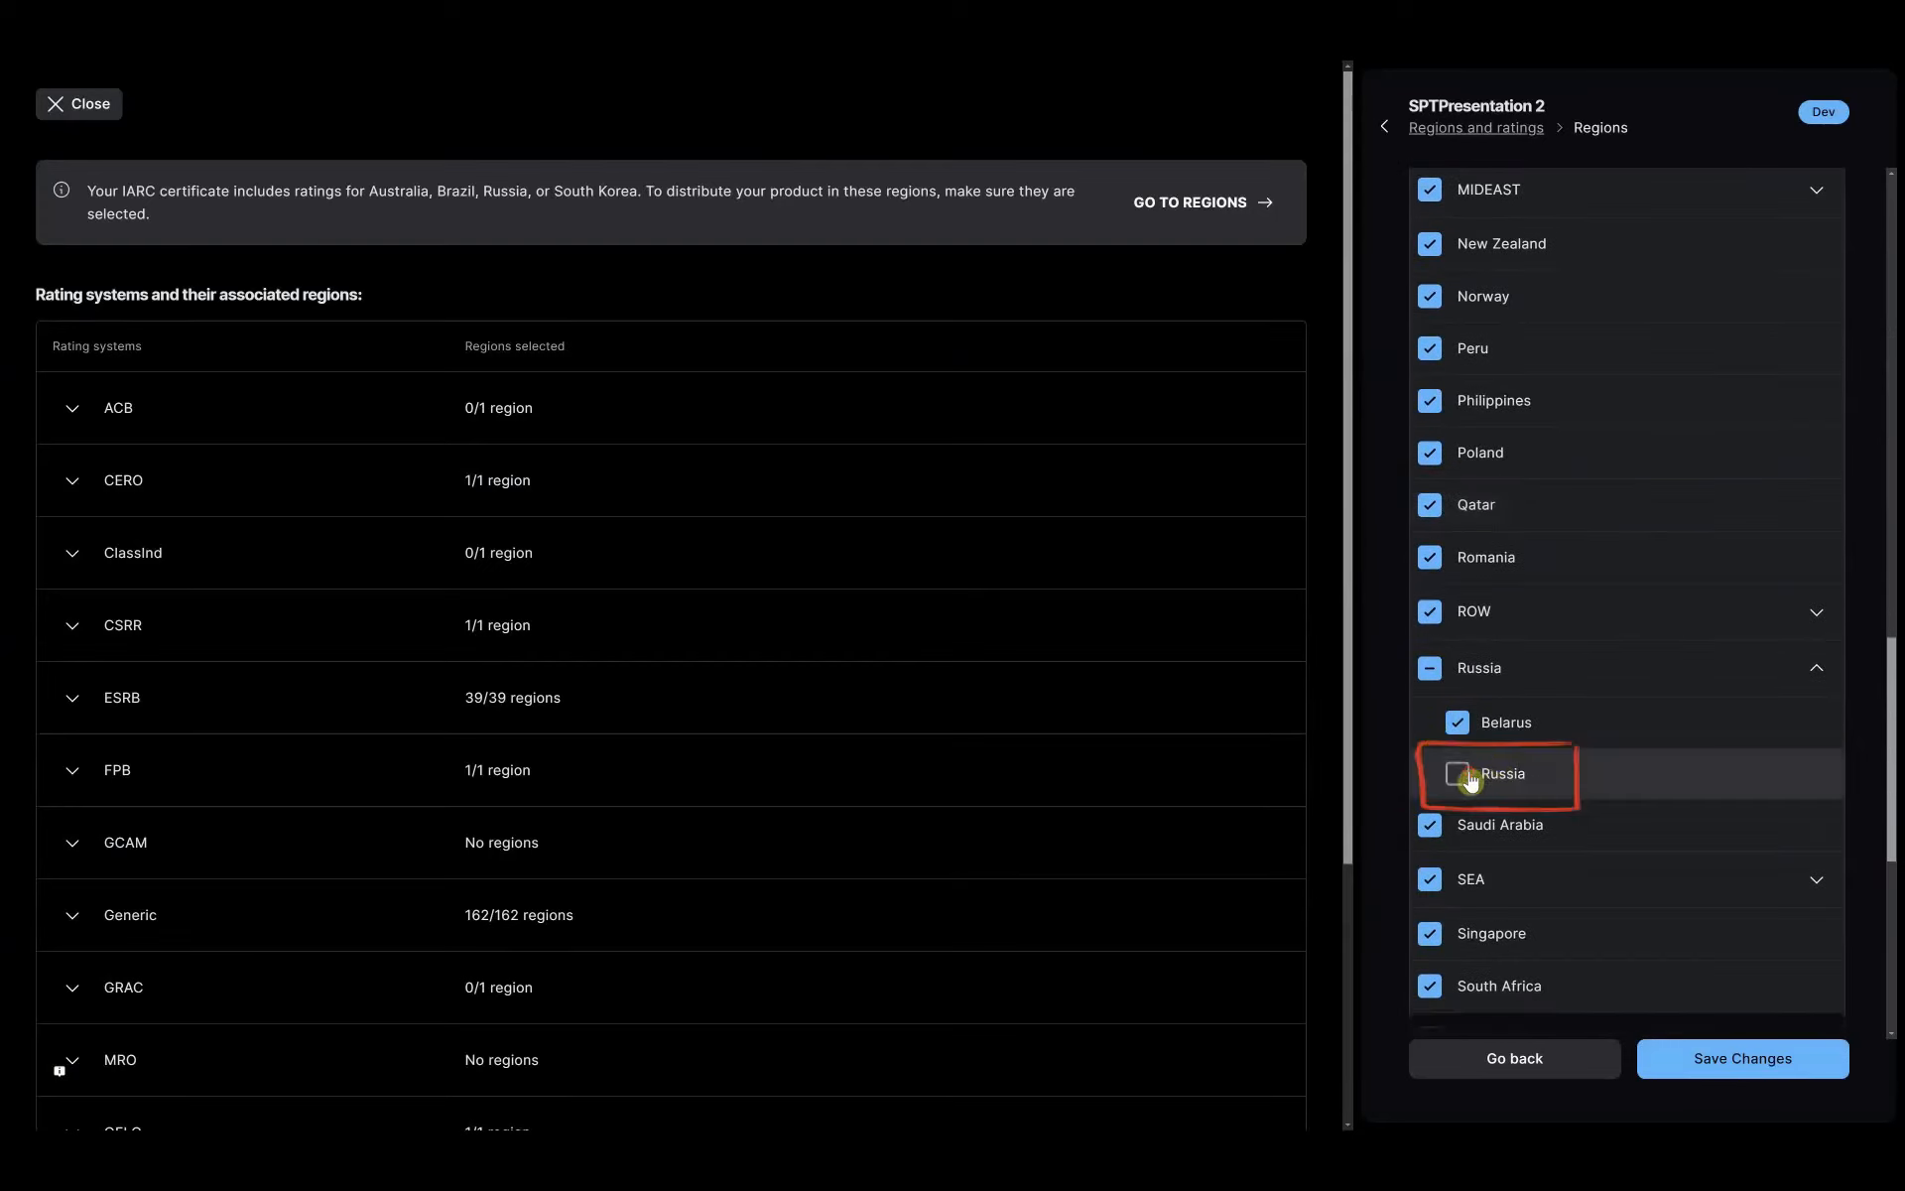
{"action": "left_click", "coordinate": [1458, 772]}
{"action": "scroll", "coordinate": [1470, 781], "scroll_direction": "down", "scroll_amount": 4}
{"action": "left_click", "coordinate": [1434, 650]}
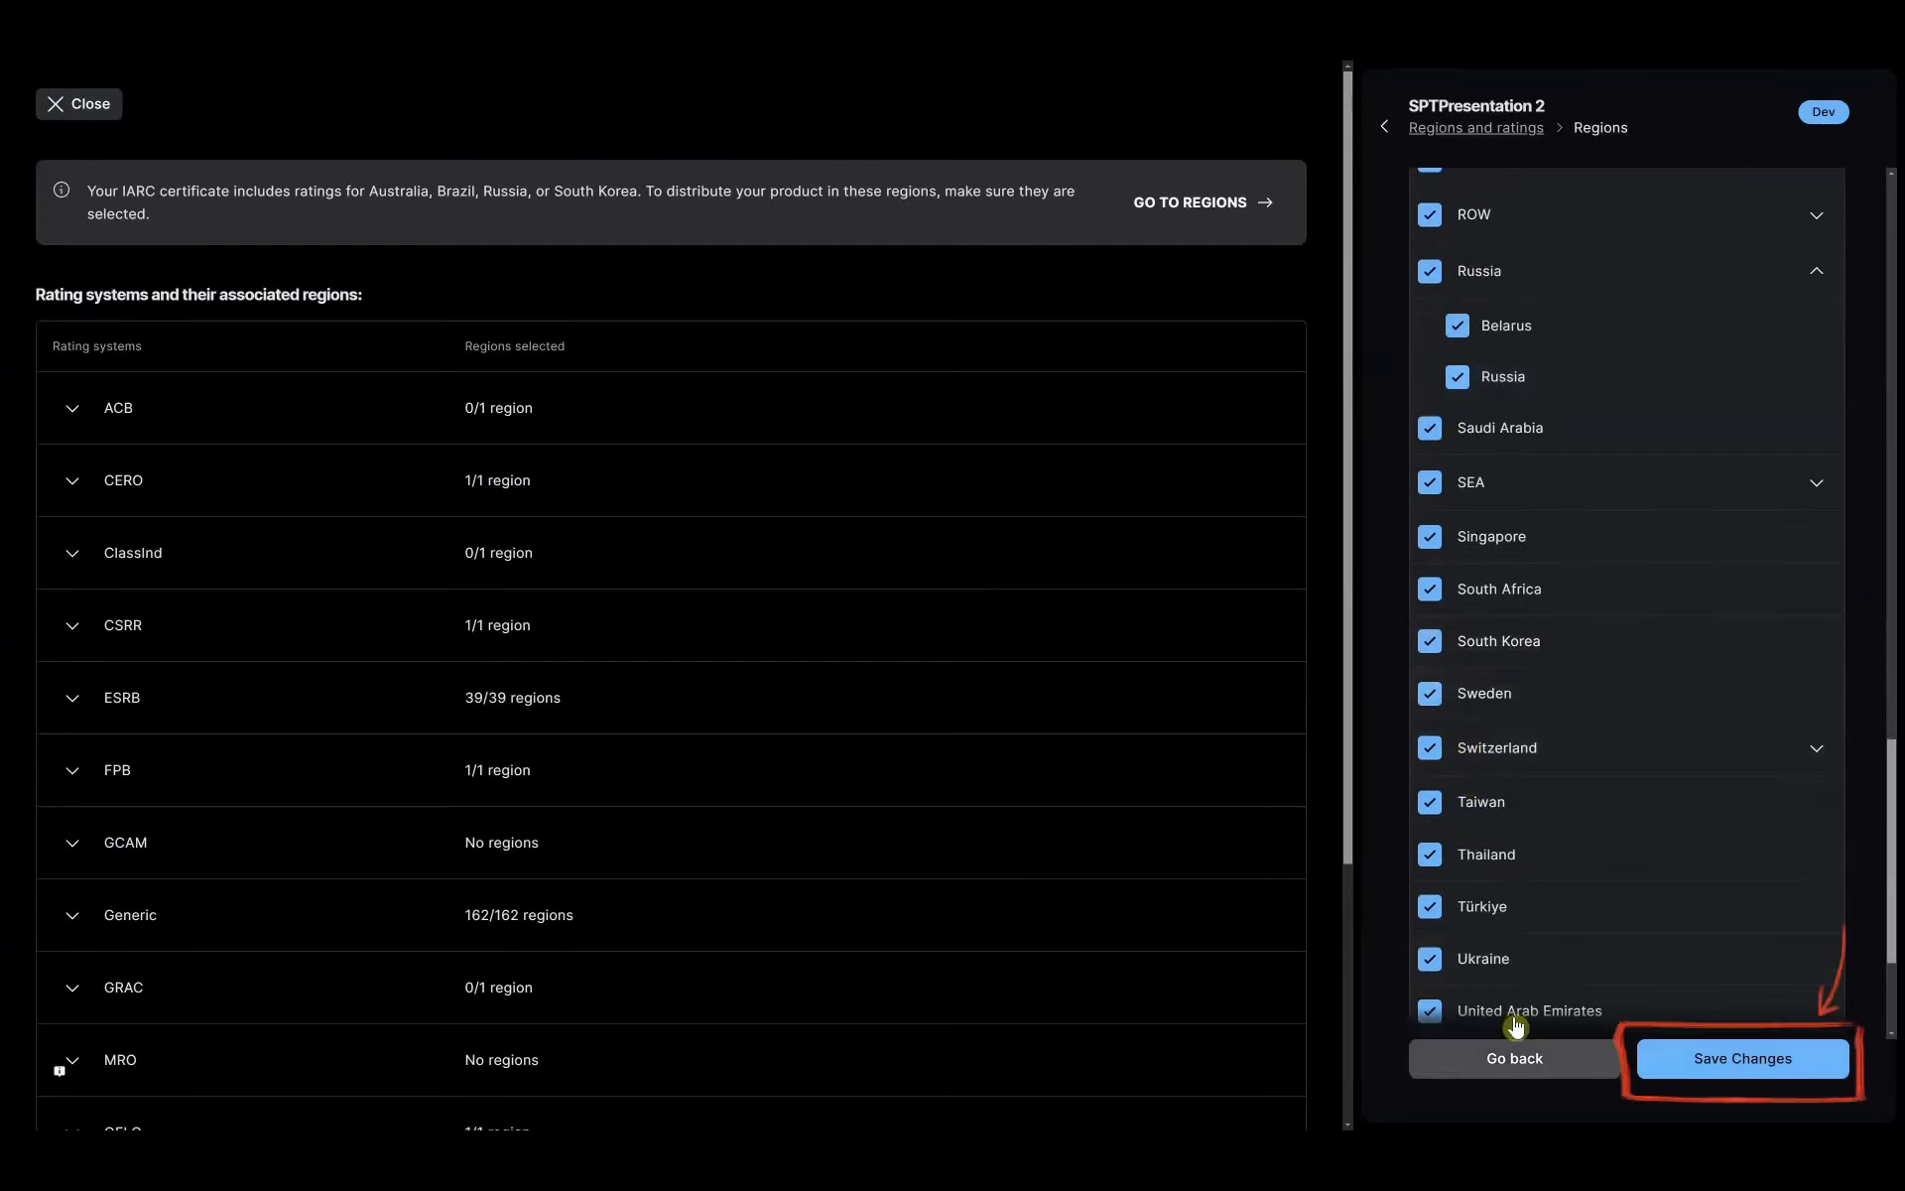
{"action": "left_click", "coordinate": [1743, 1070]}
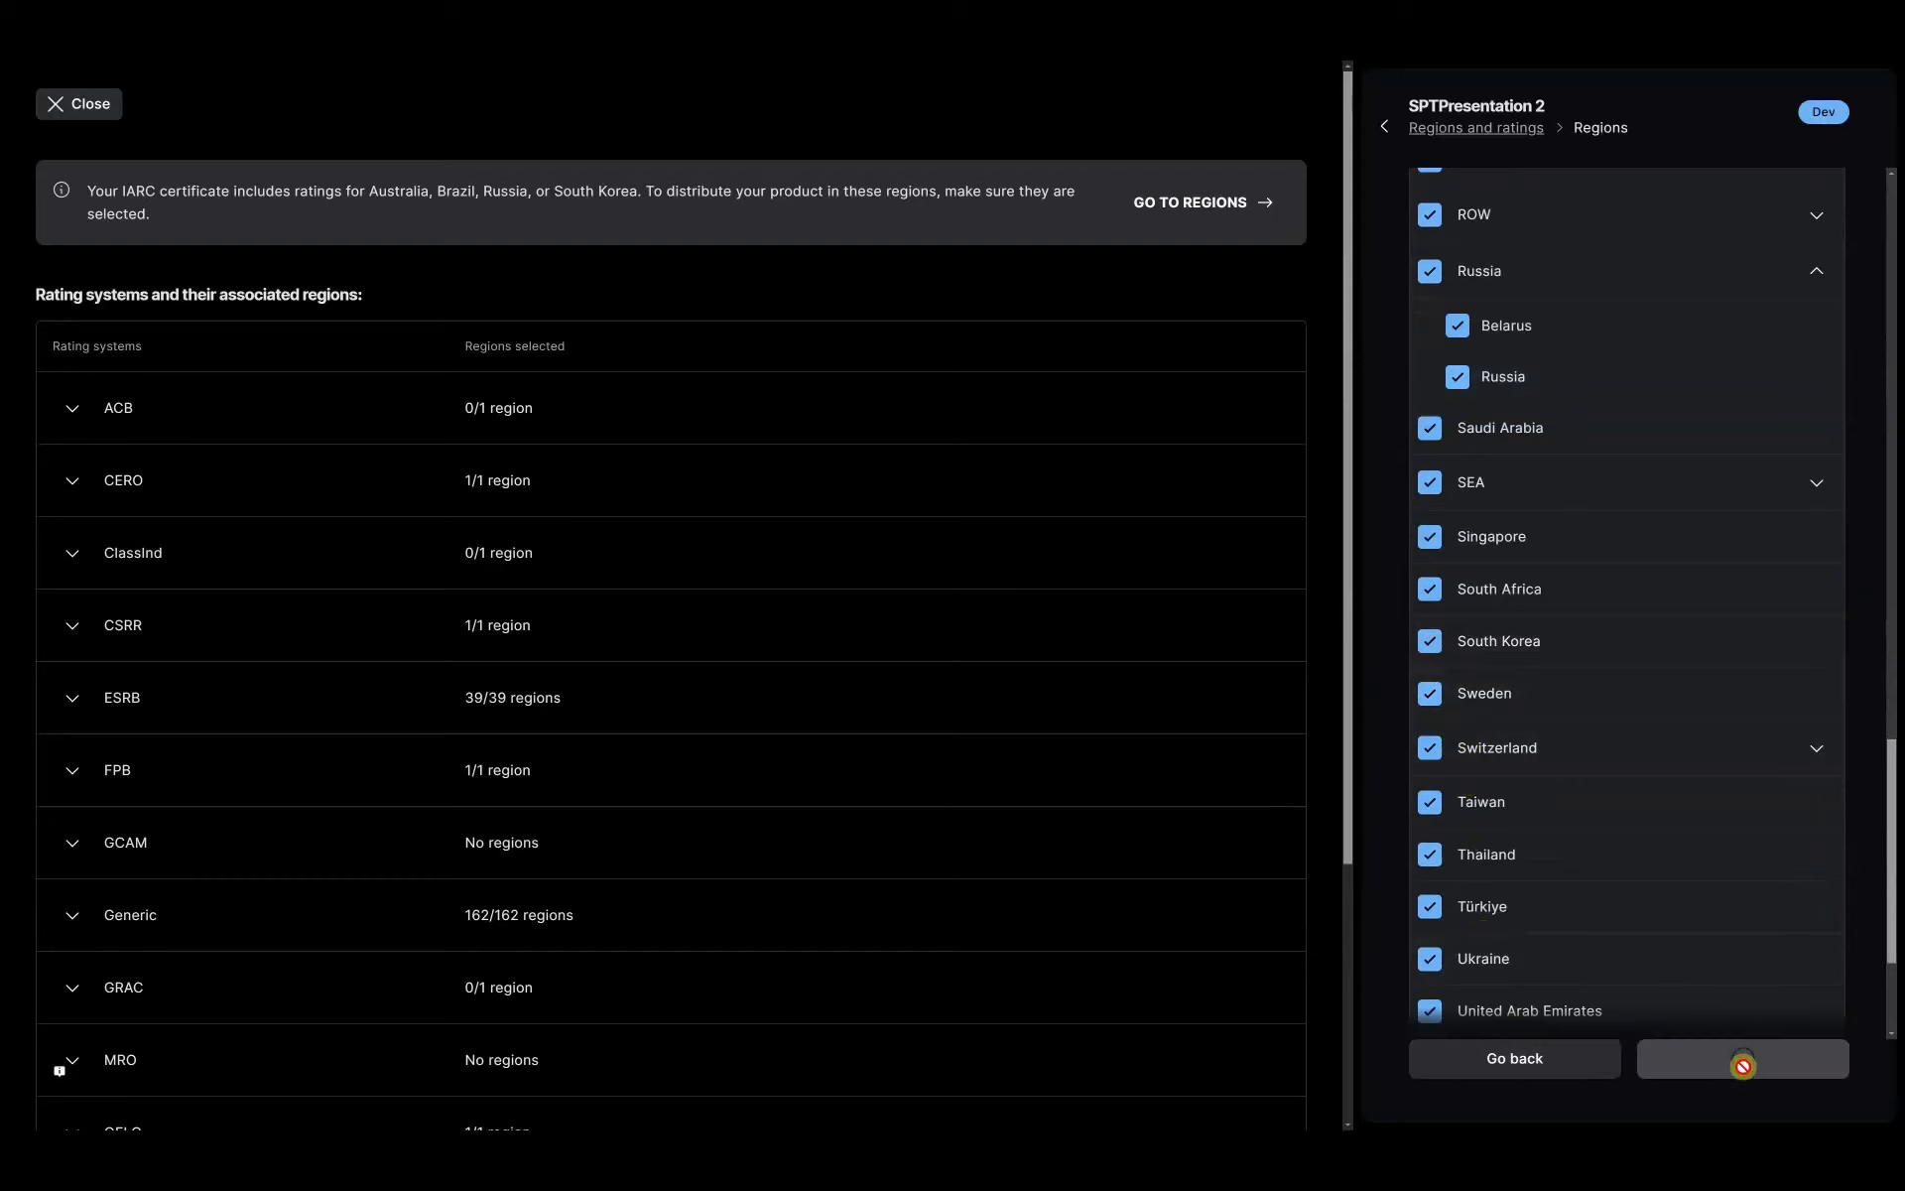